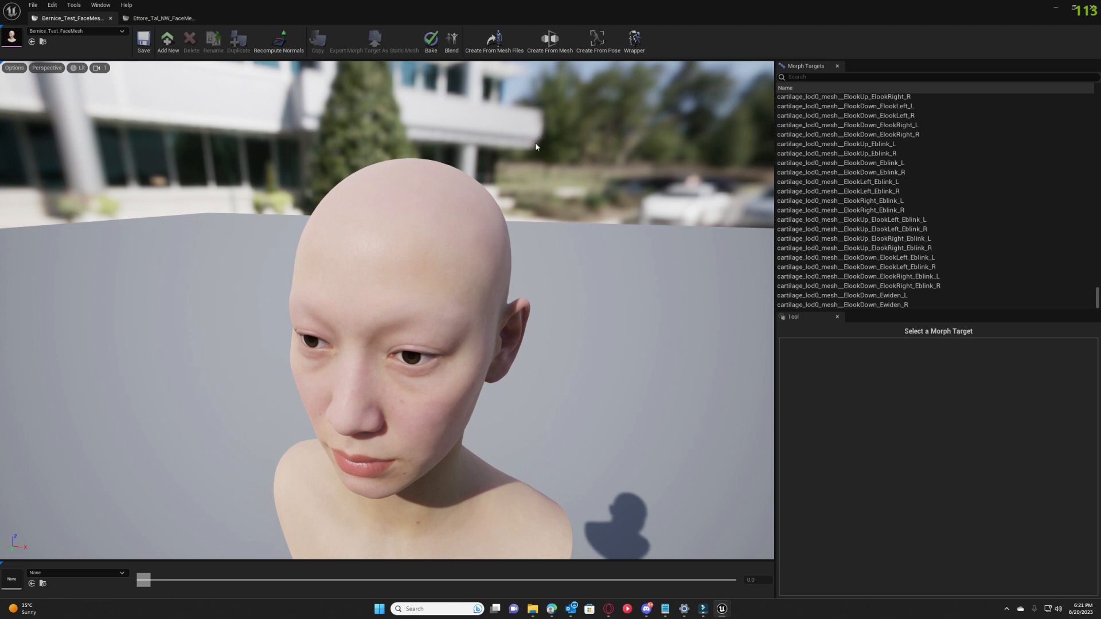
Set up a new morph target from a mesh, with Ettore_Tal_NW_FaceMesh as source and ettore as its name.
click(549, 40)
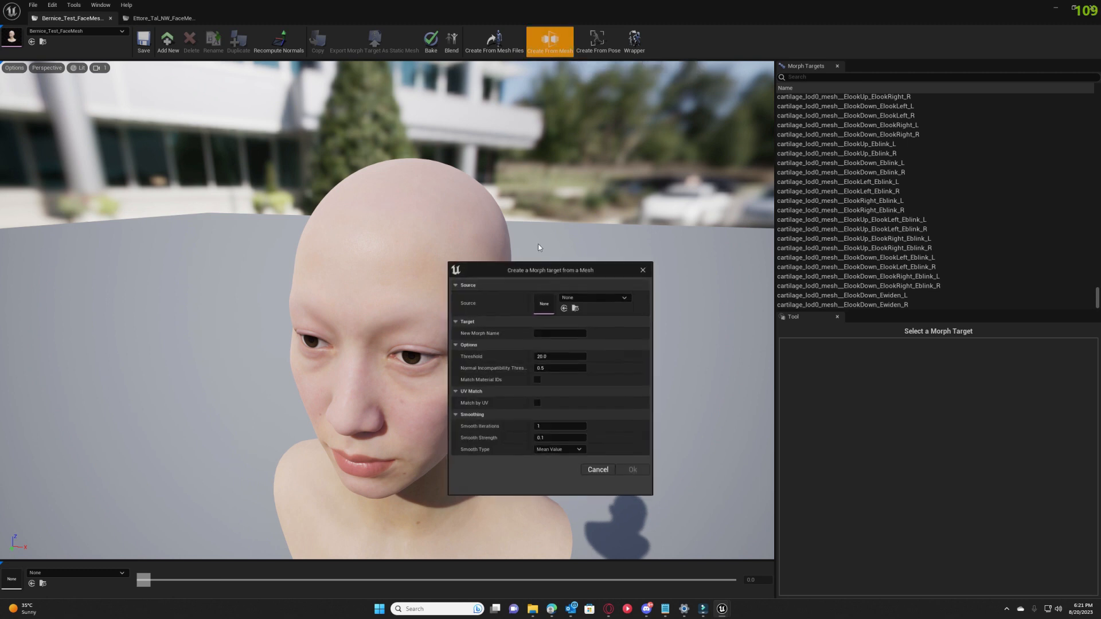
click(568, 298)
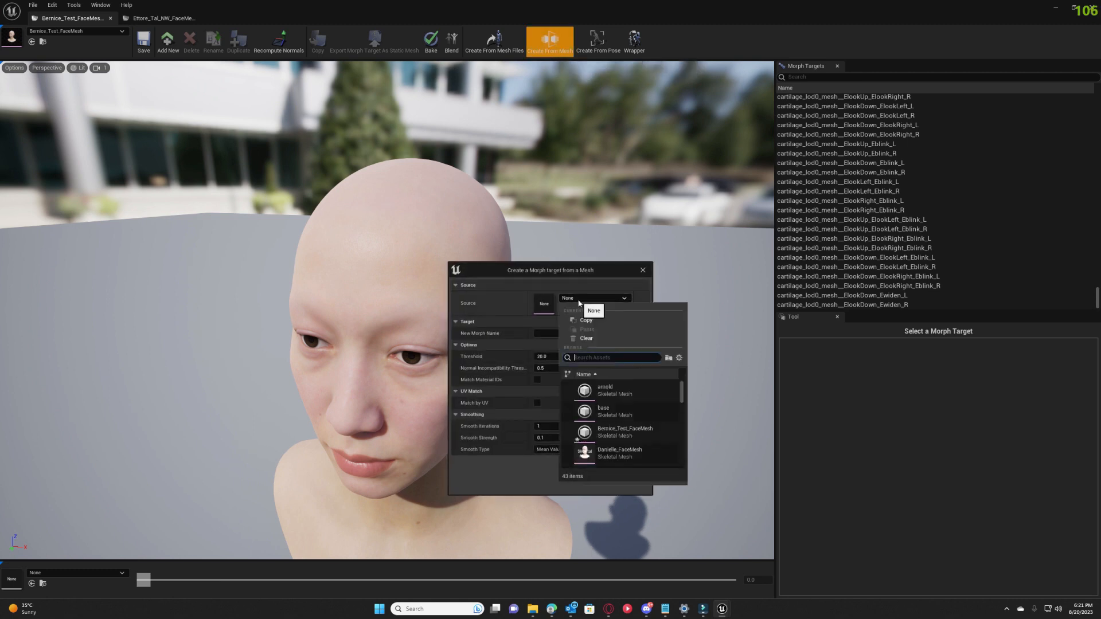
text(ettore)
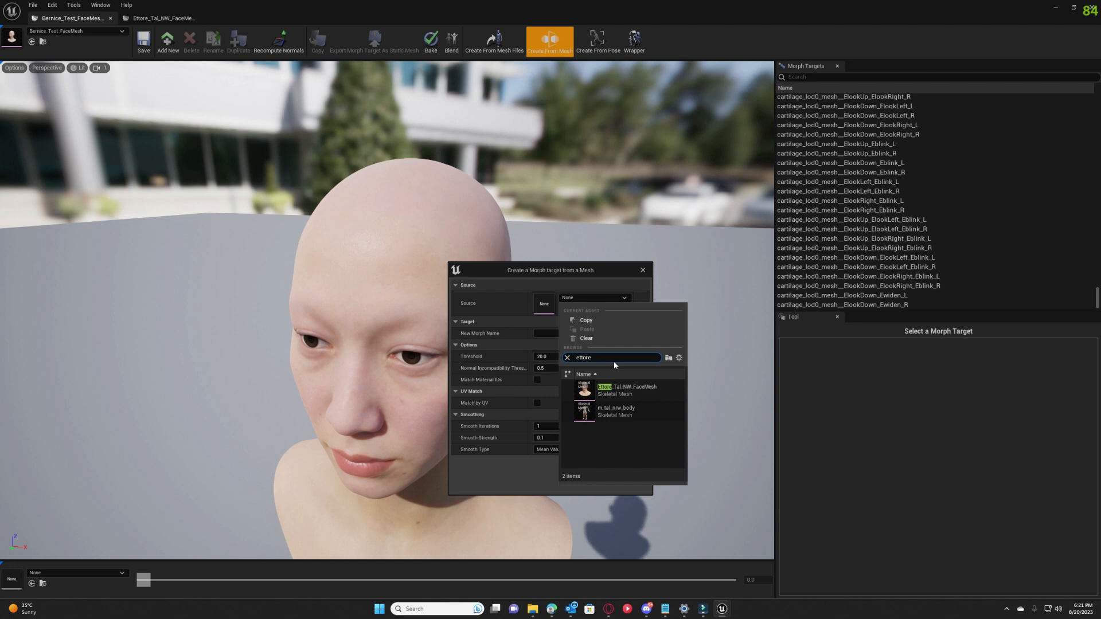
click(629, 398)
click(559, 334)
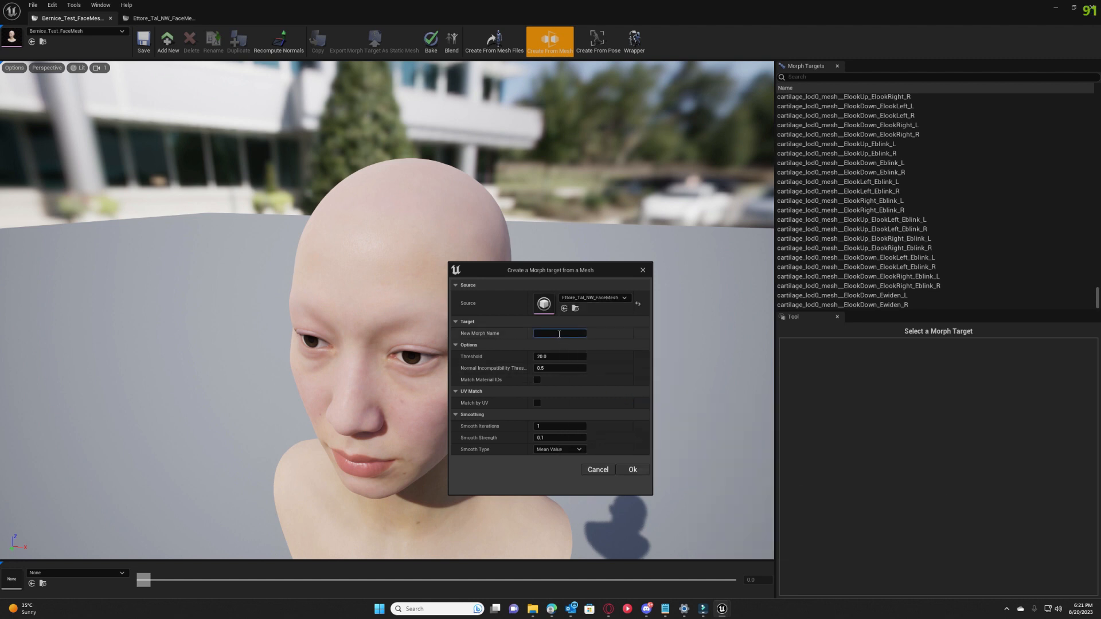
text(ettore)
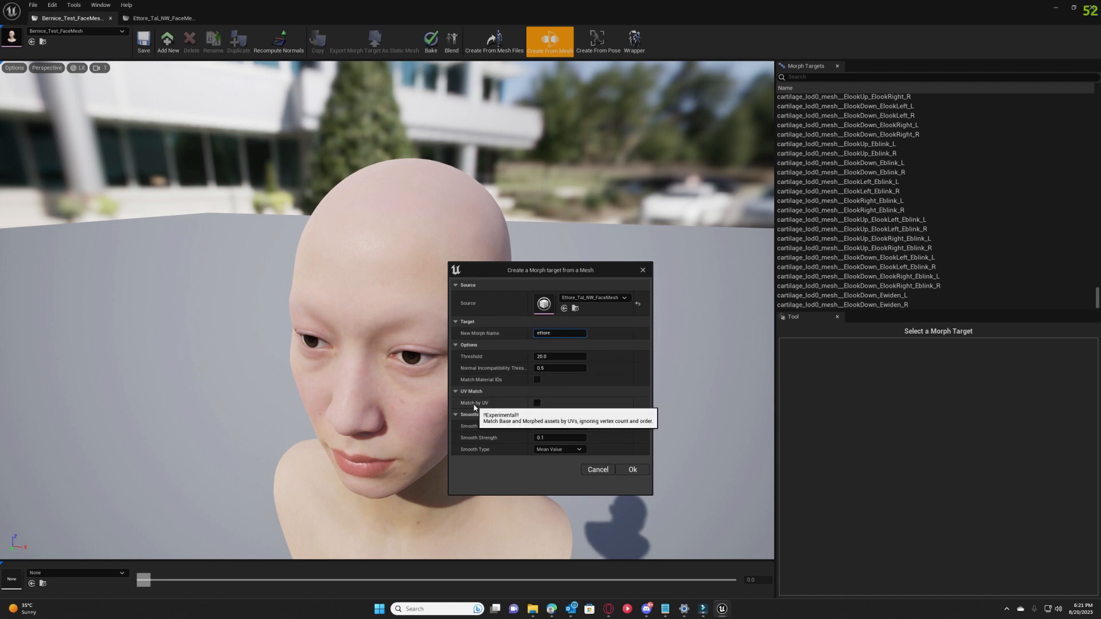
Enable Match by UV, set Smooth Iterations to 0, and create the ettore morph target.
click(538, 403)
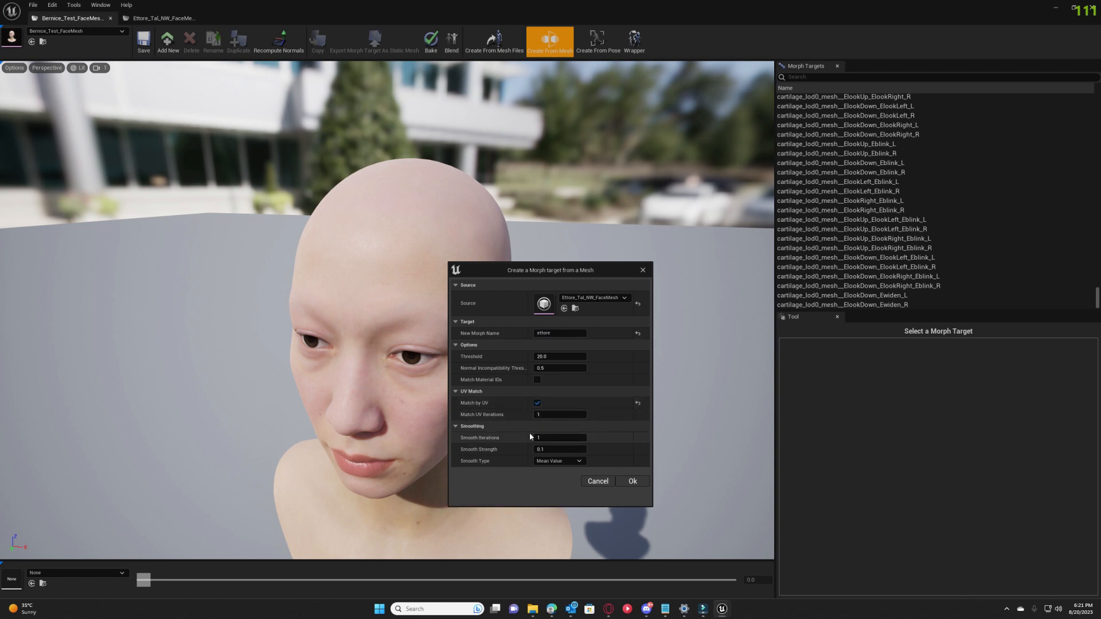
click(550, 438)
text(0)
key(Return)
click(630, 484)
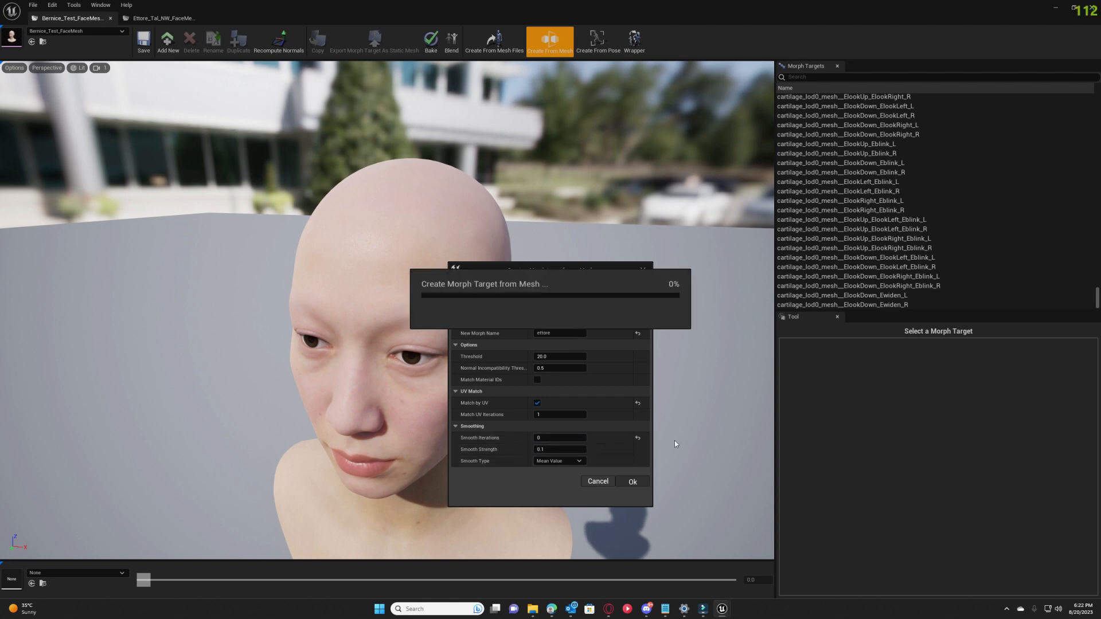
click(628, 323)
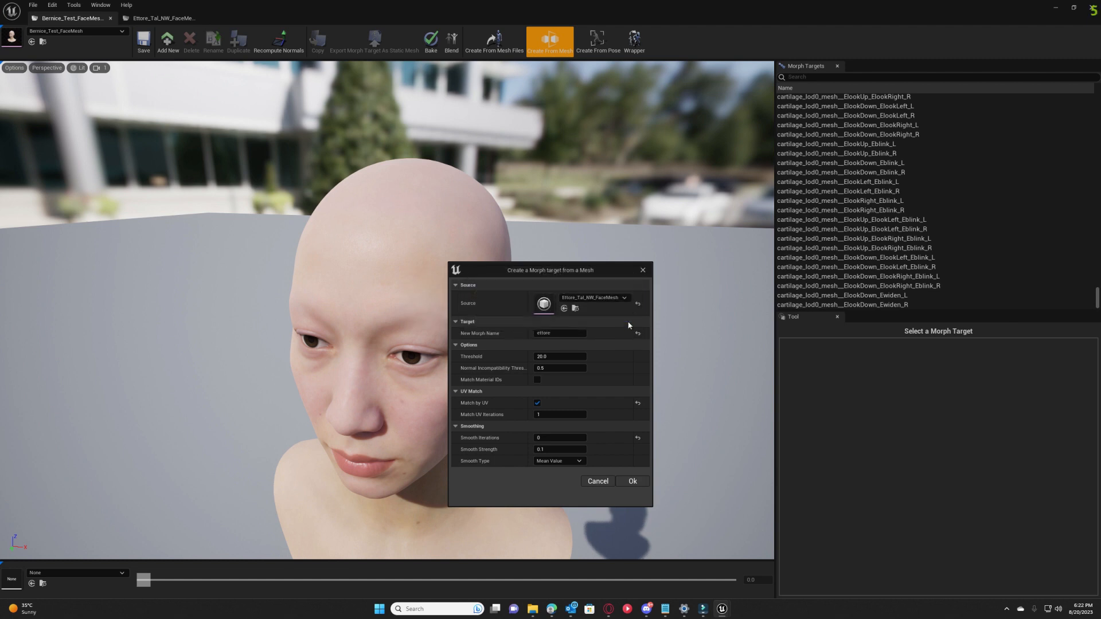
click(642, 271)
Preview the ettore morph target and examine the stray geometry around the mouth and neck.
scroll(860, 295, down, 1)
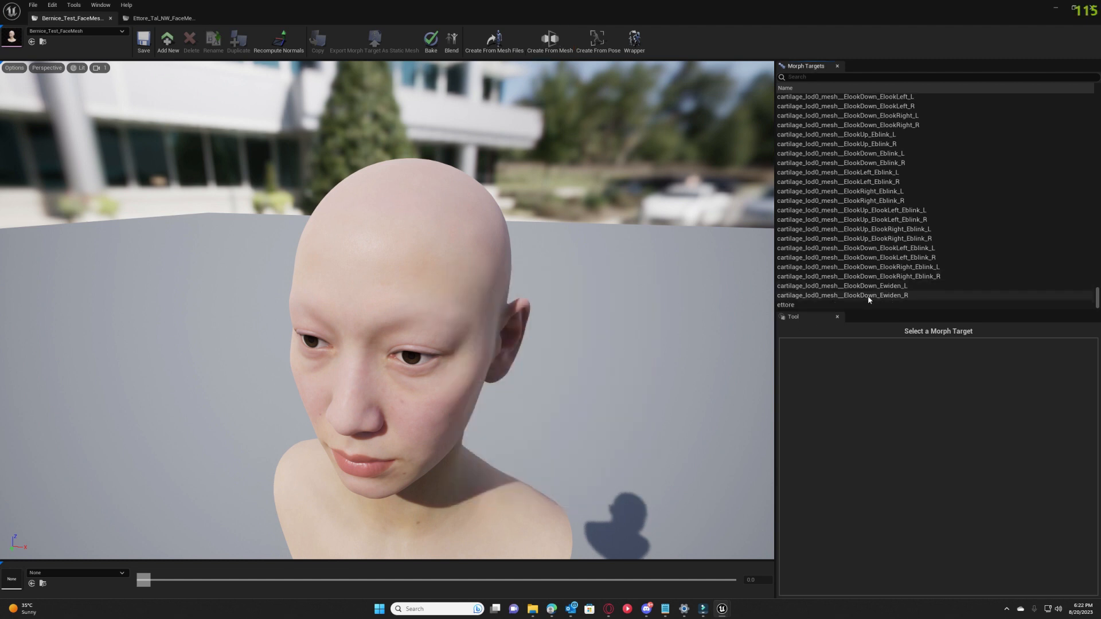
click(811, 305)
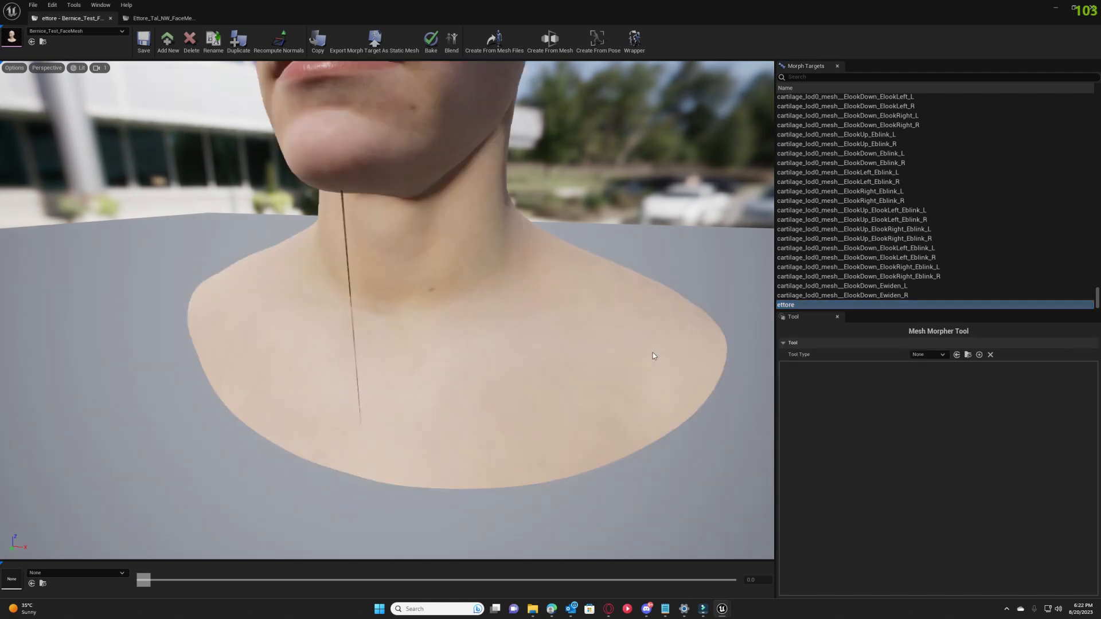
right_drag(652, 353, 493, 321)
scroll(588, 334, down, 2)
right_drag(422, 261, 410, 184)
alt+drag(410, 183, 412, 263)
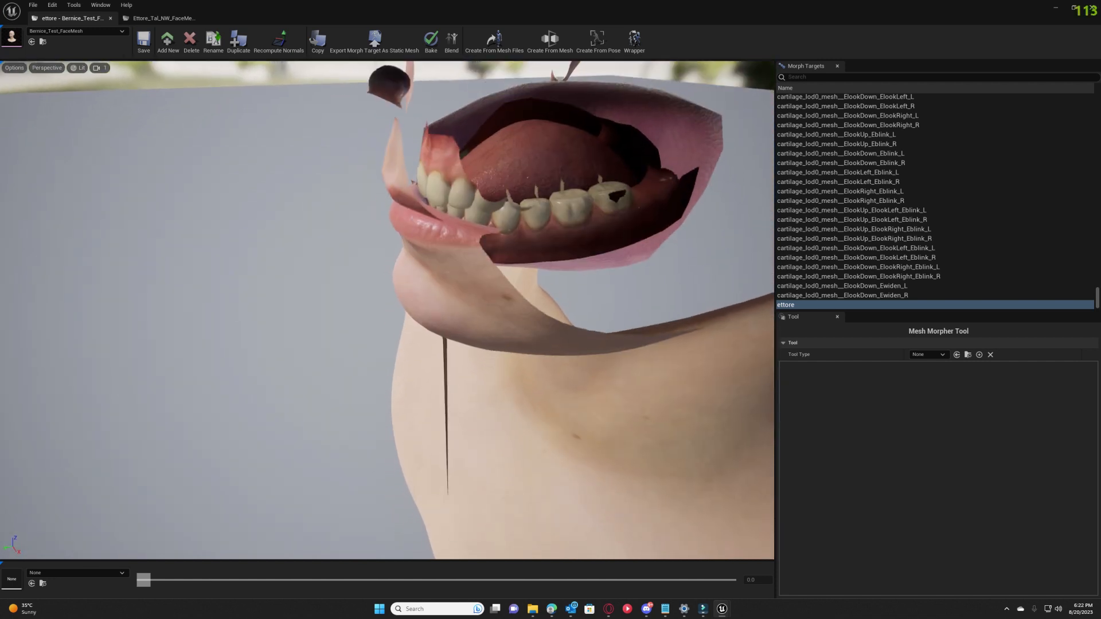
key(w)
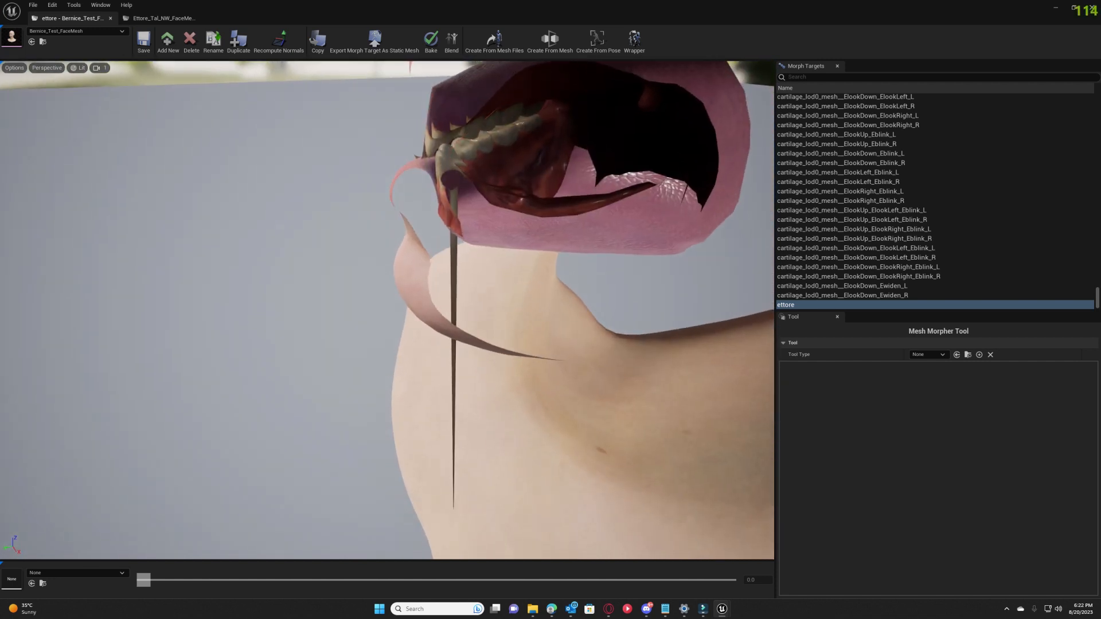
key(s)
key(w)
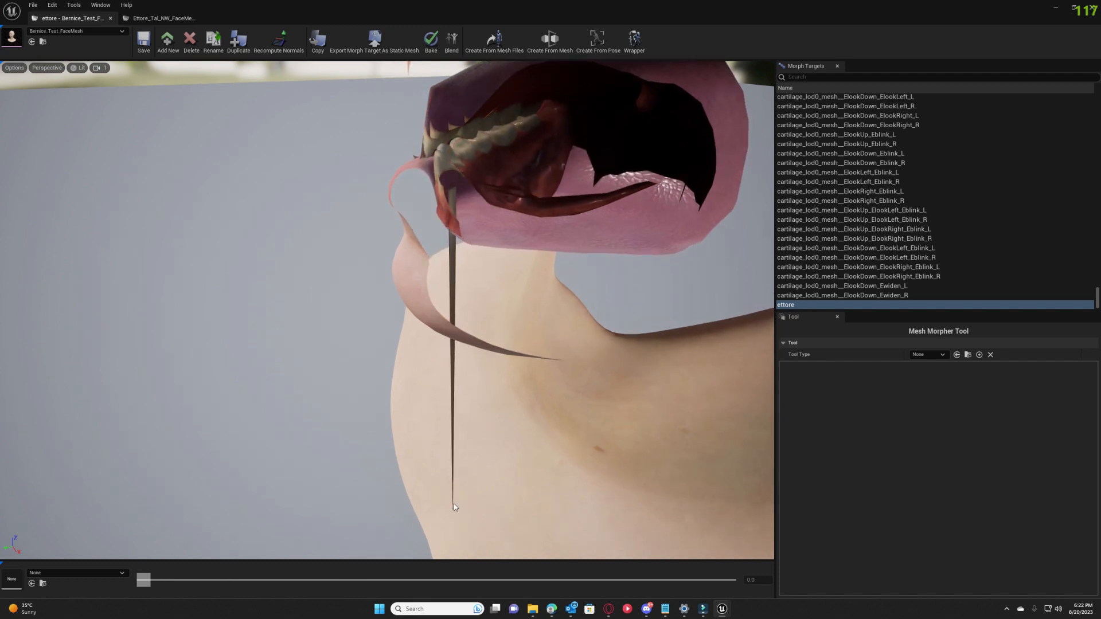
key(s)
right_drag(453, 504, 454, 473)
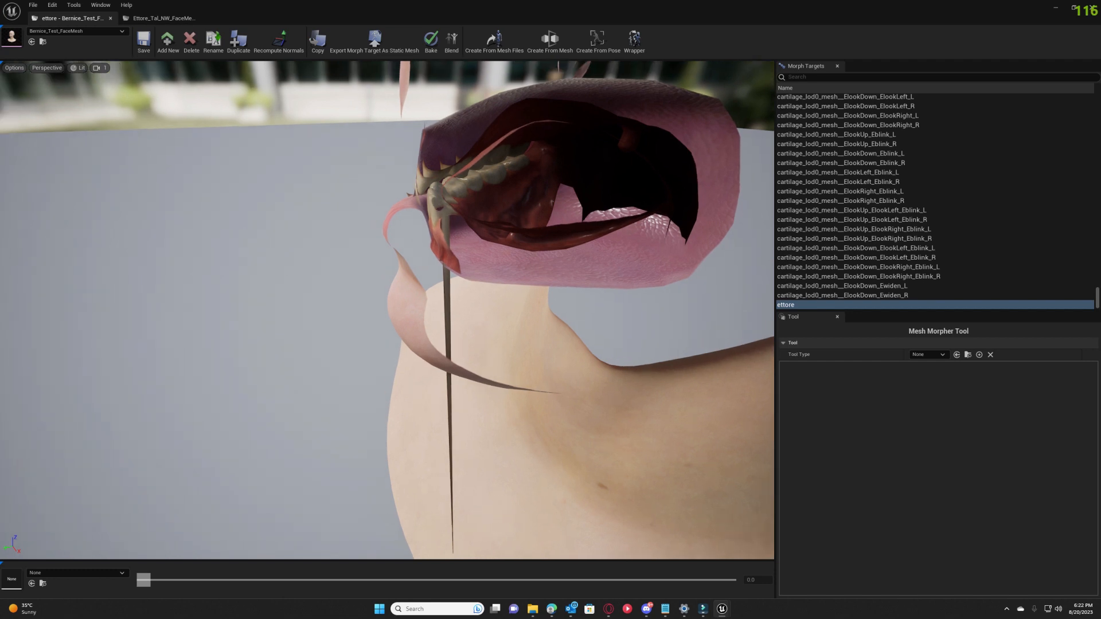
Set up another morph target from Ettore_Tal_NW_FaceMesh and name it ettore2.
click(554, 46)
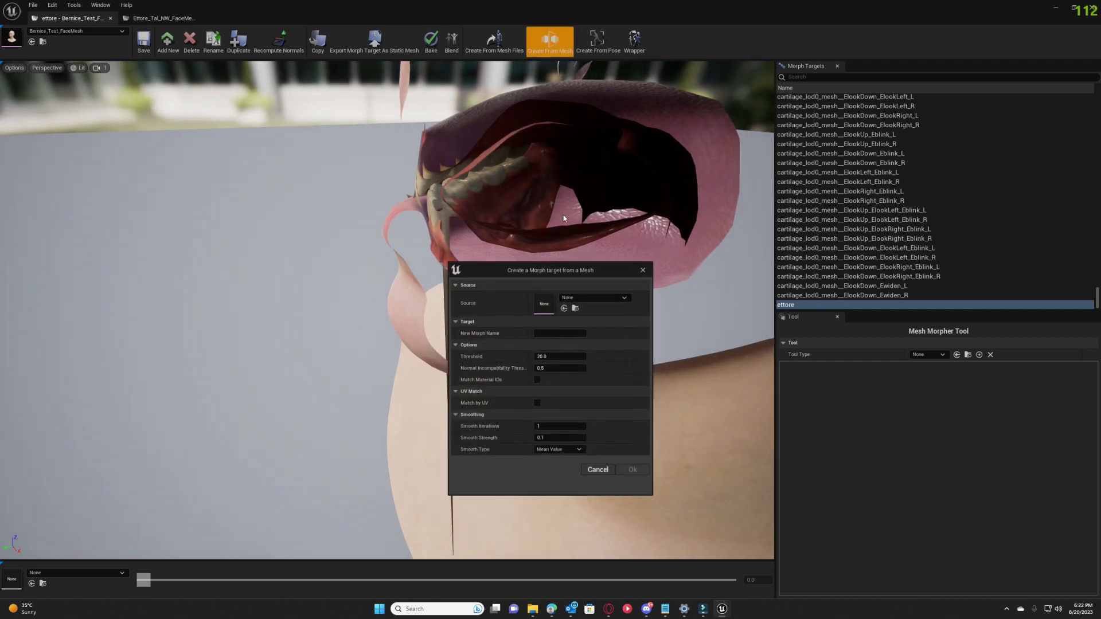
click(563, 299)
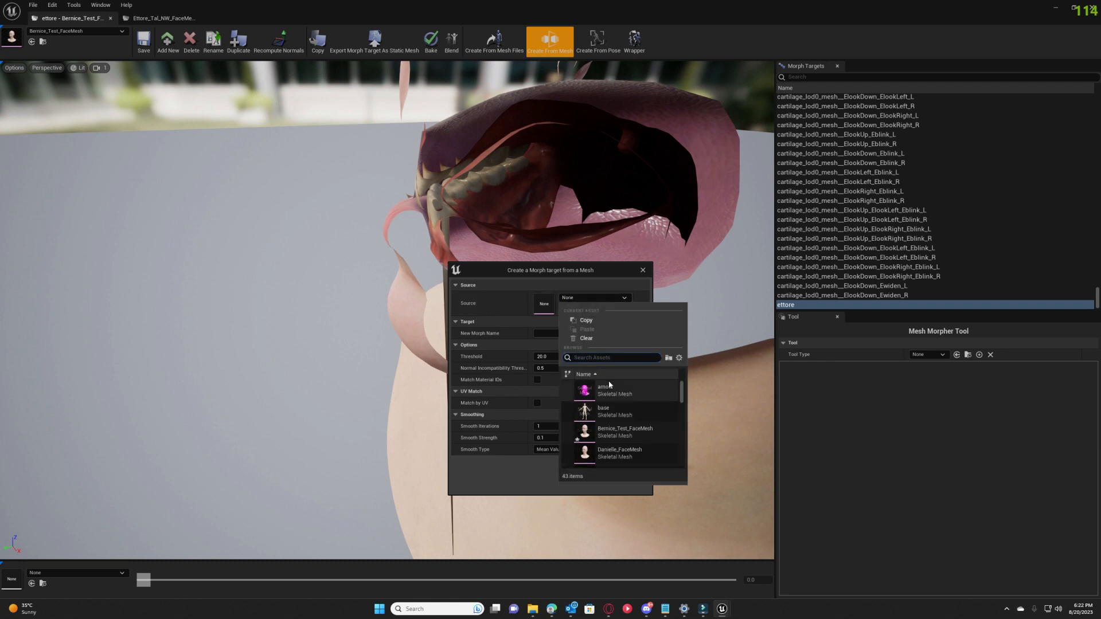
text(ettore)
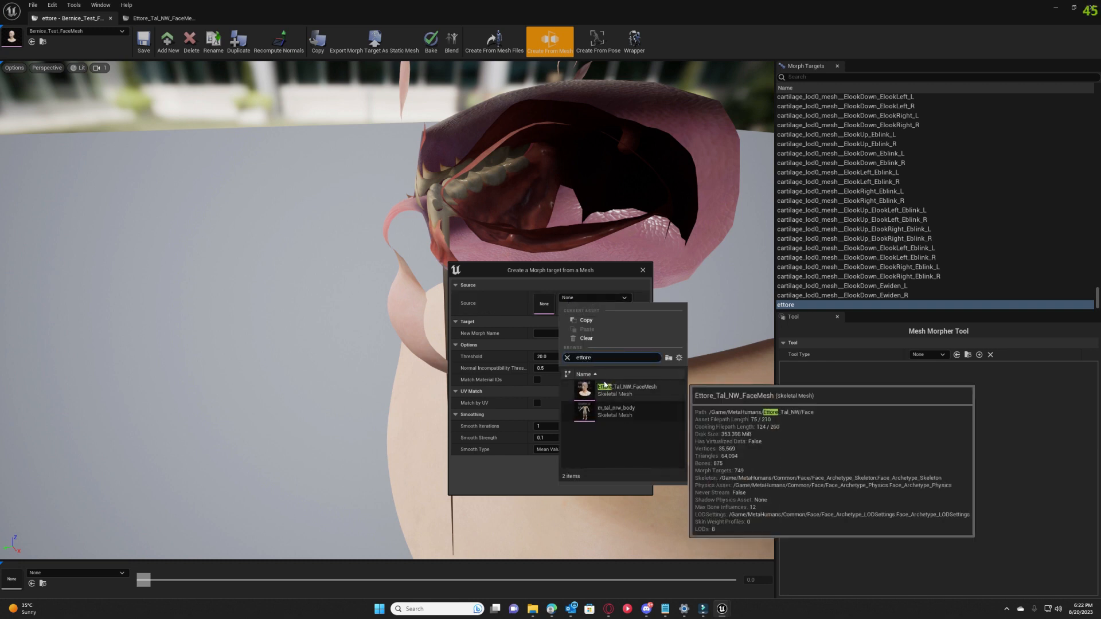
click(608, 387)
click(562, 334)
text(ettore2)
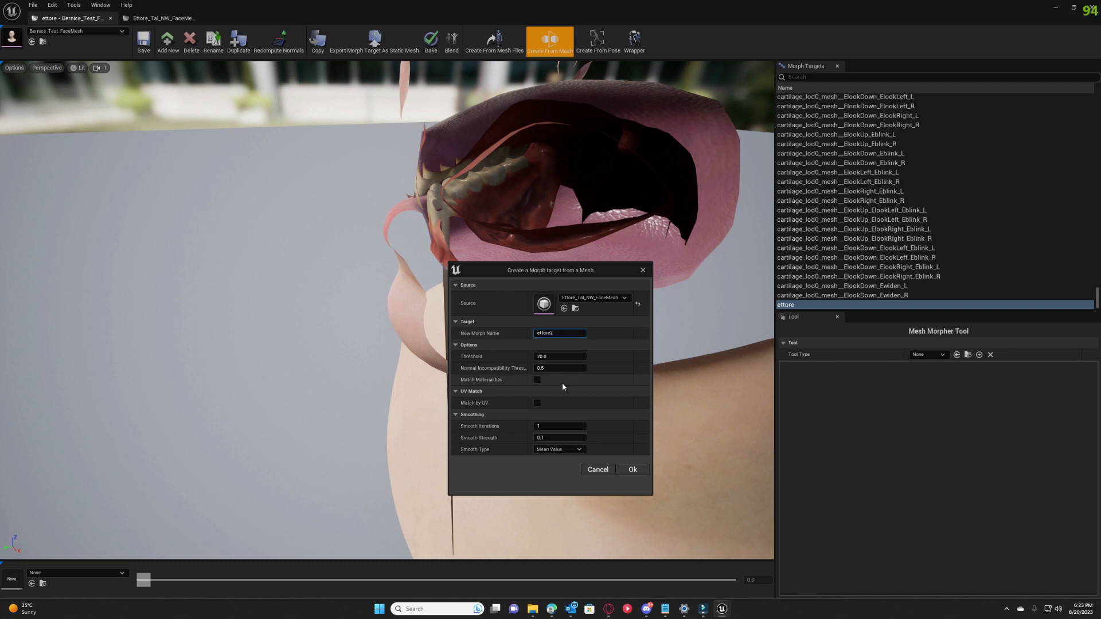
Enable Match by UV with 5 Match UV Iterations and 0 Smooth Iterations, and create the ettore2 morph target.
click(537, 403)
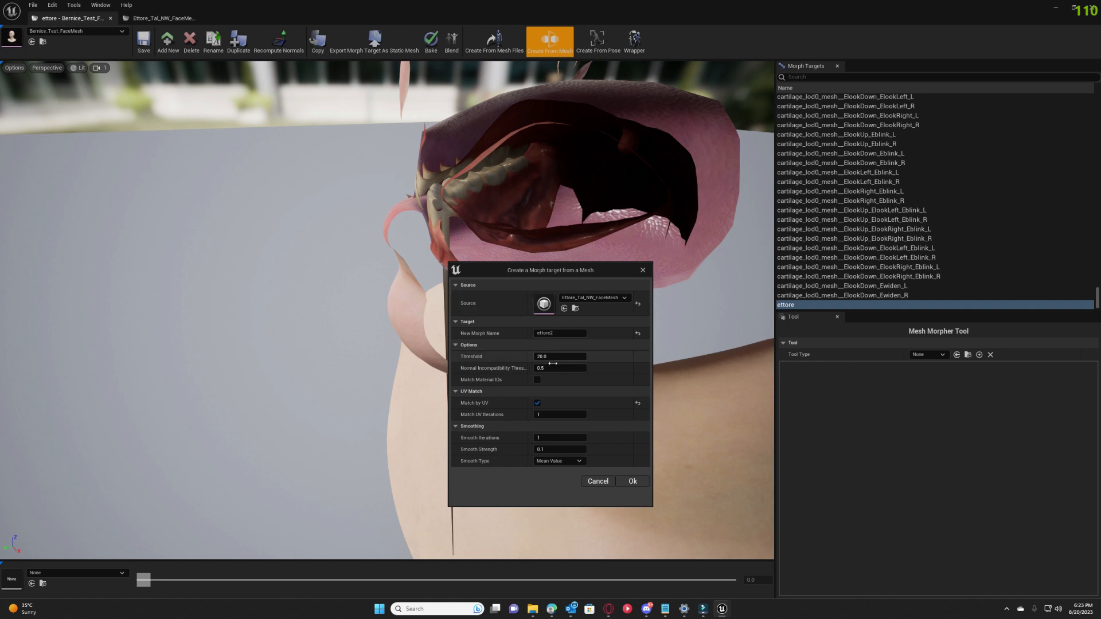
click(548, 414)
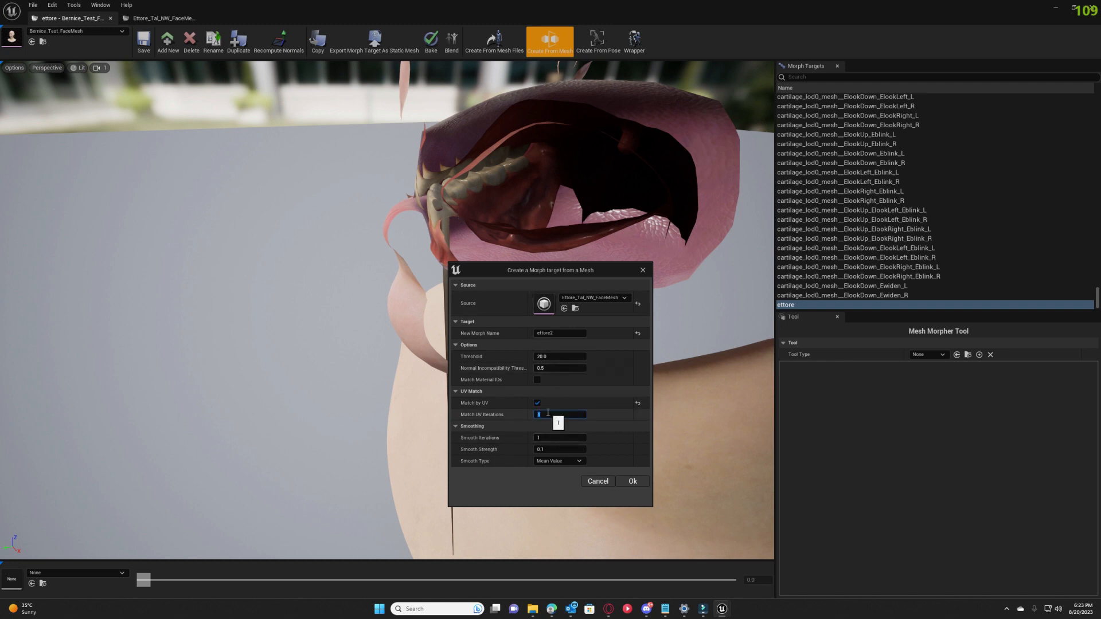
text(5)
key(Return)
click(556, 437)
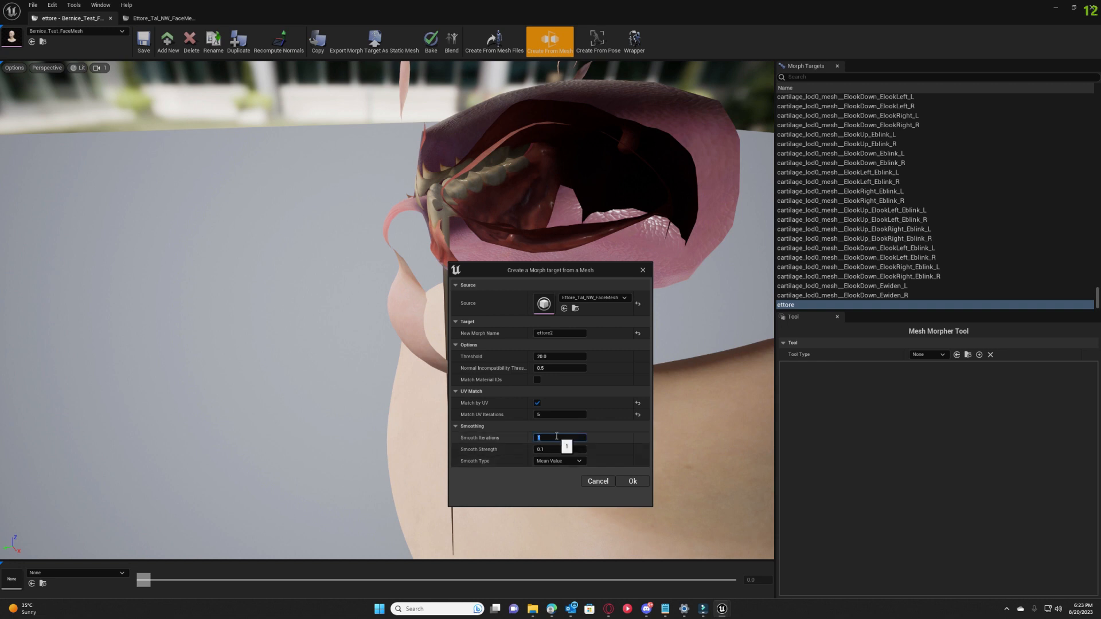
click(503, 496)
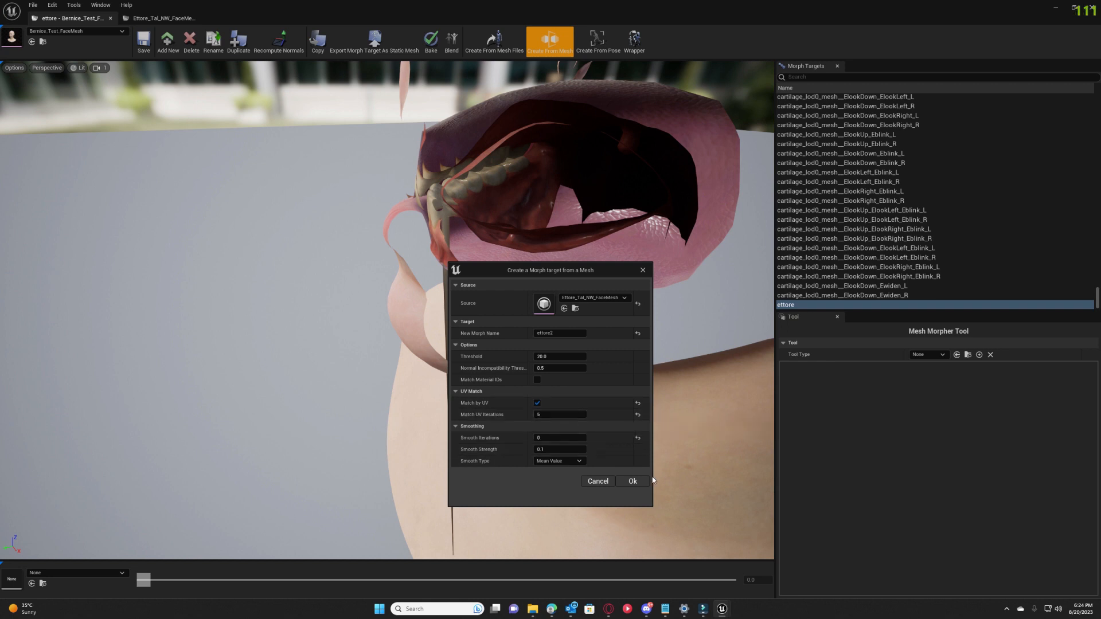
click(633, 482)
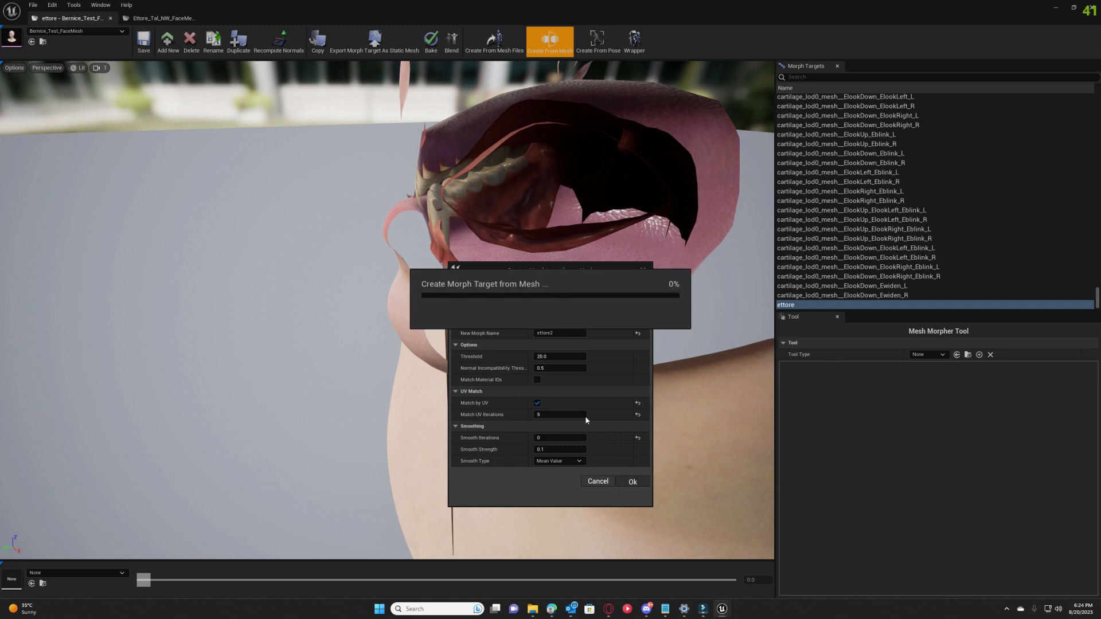
click(623, 323)
click(642, 272)
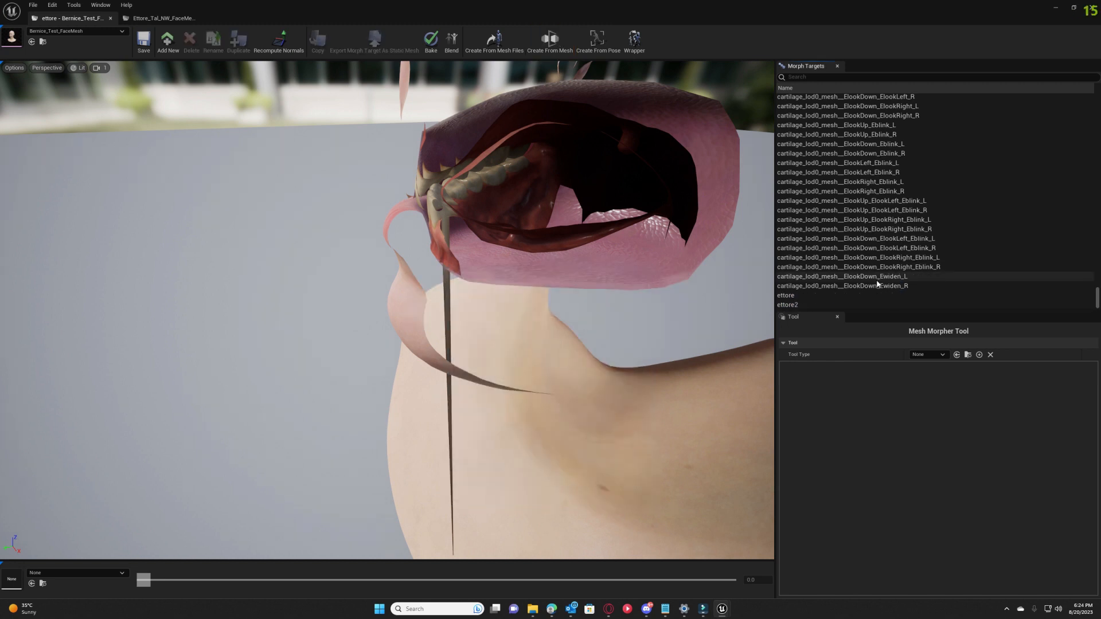
Preview the ettore2 morph target and check the mesh around the mouth and neck.
click(824, 305)
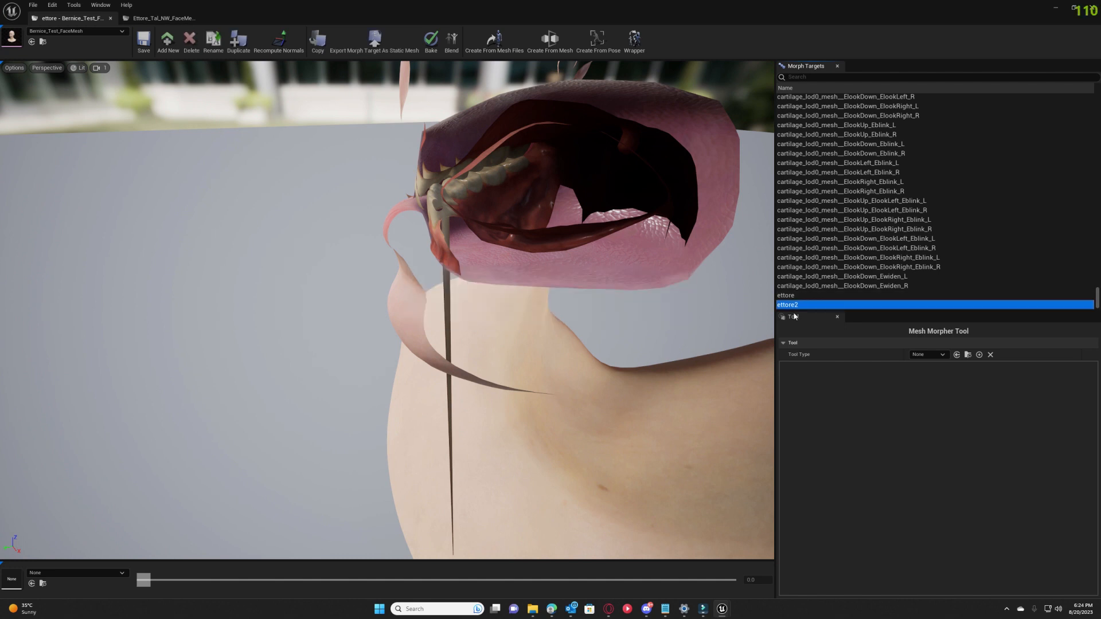
alt+drag(494, 245, 483, 246)
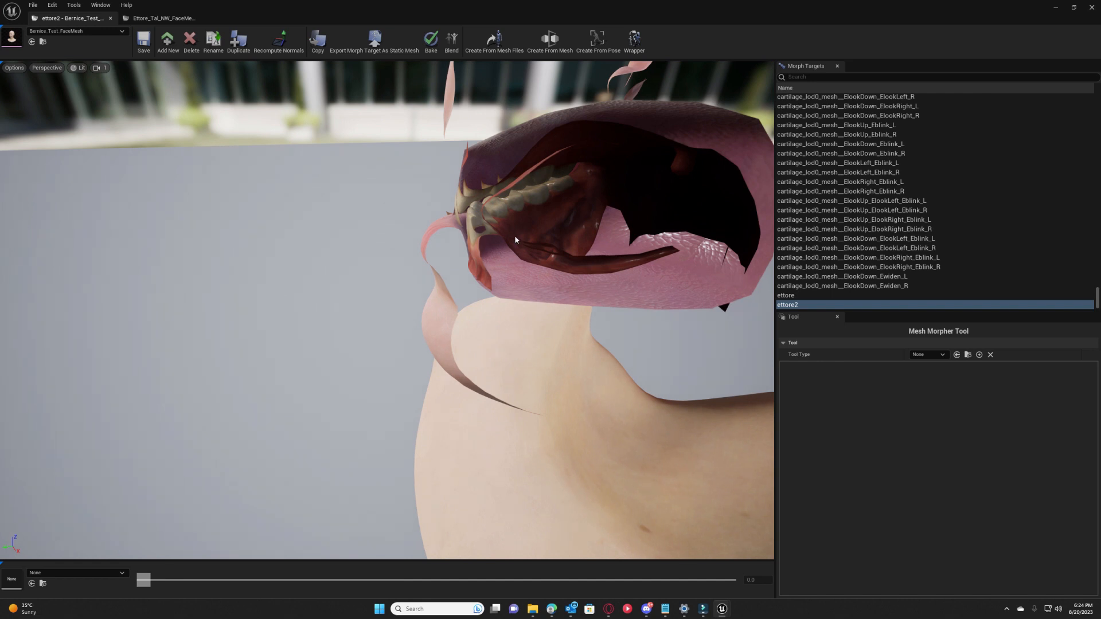
Set up a morph target from the second SK_NewMetaHumanIdentity skeletal mesh and name it Arnold.
click(549, 40)
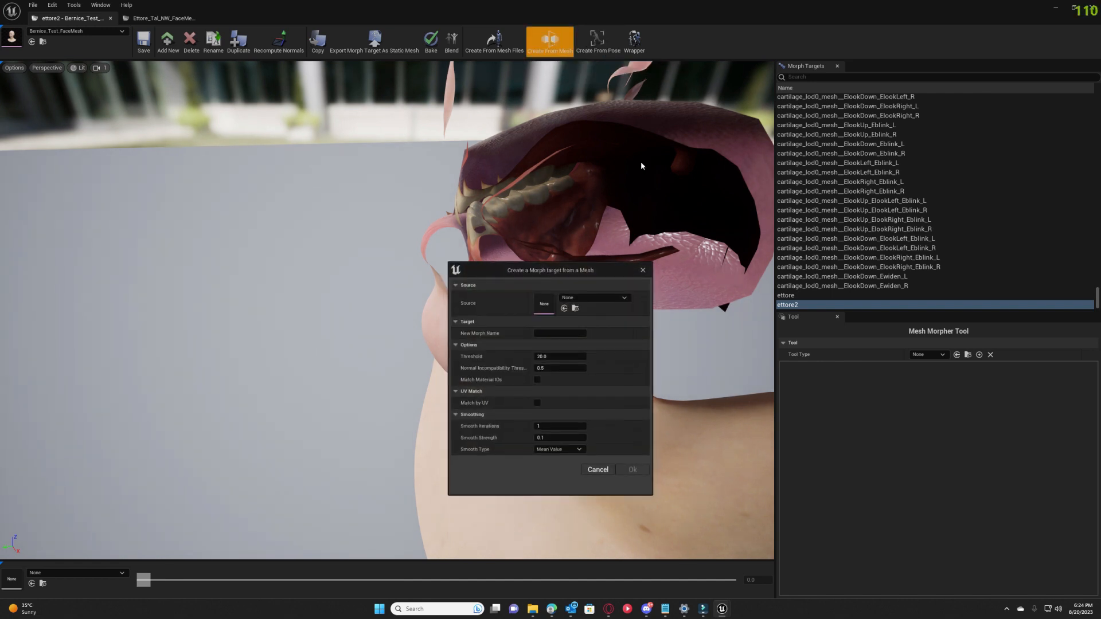
click(594, 297)
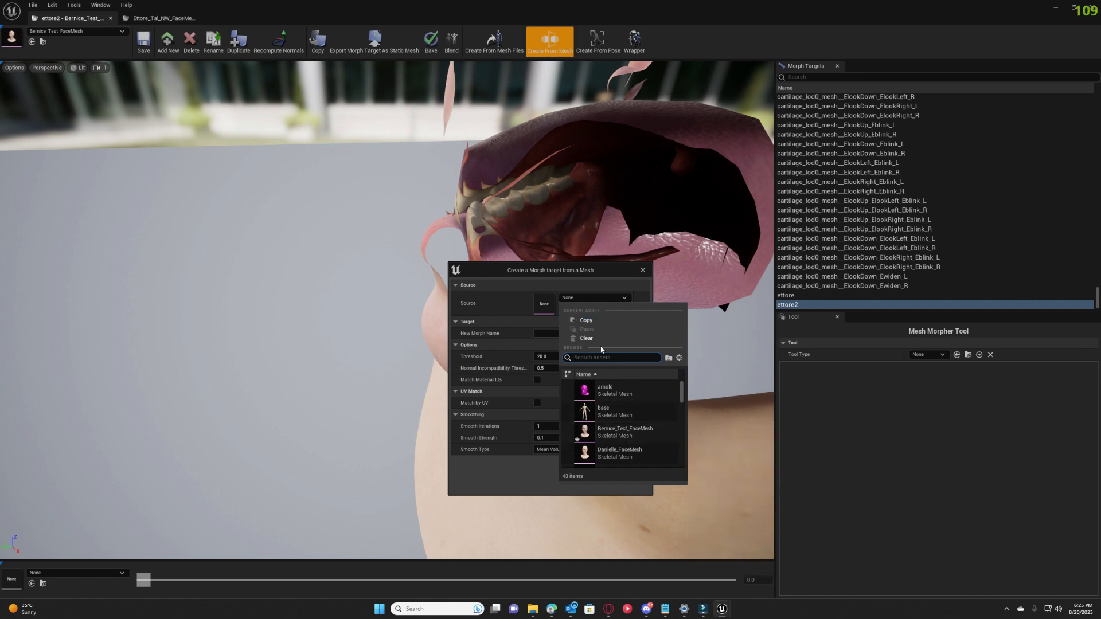
text(identity)
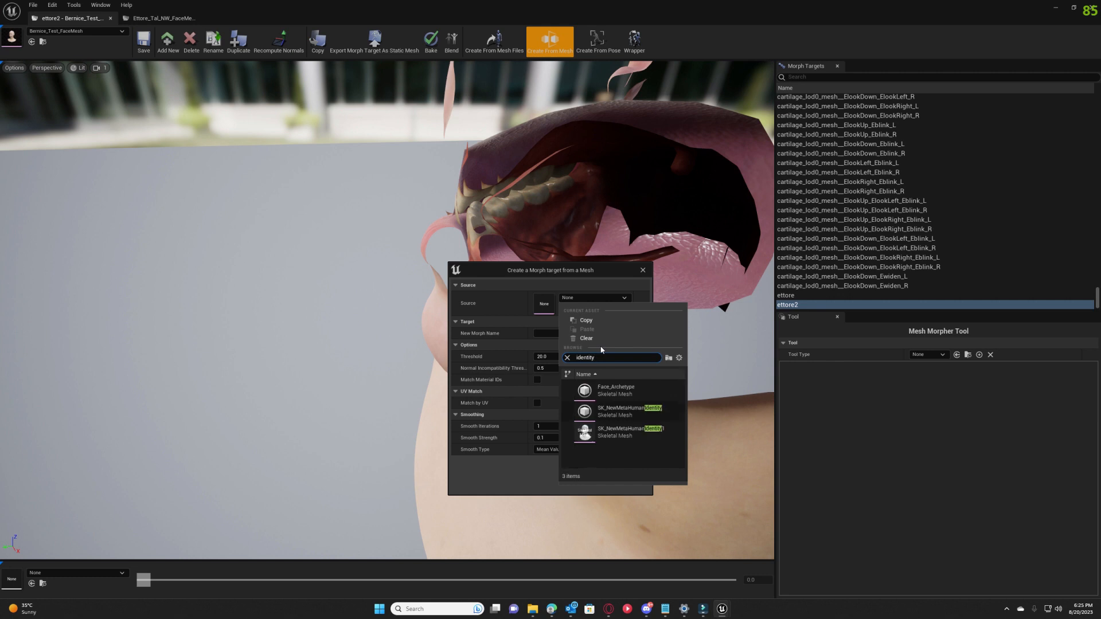
click(593, 432)
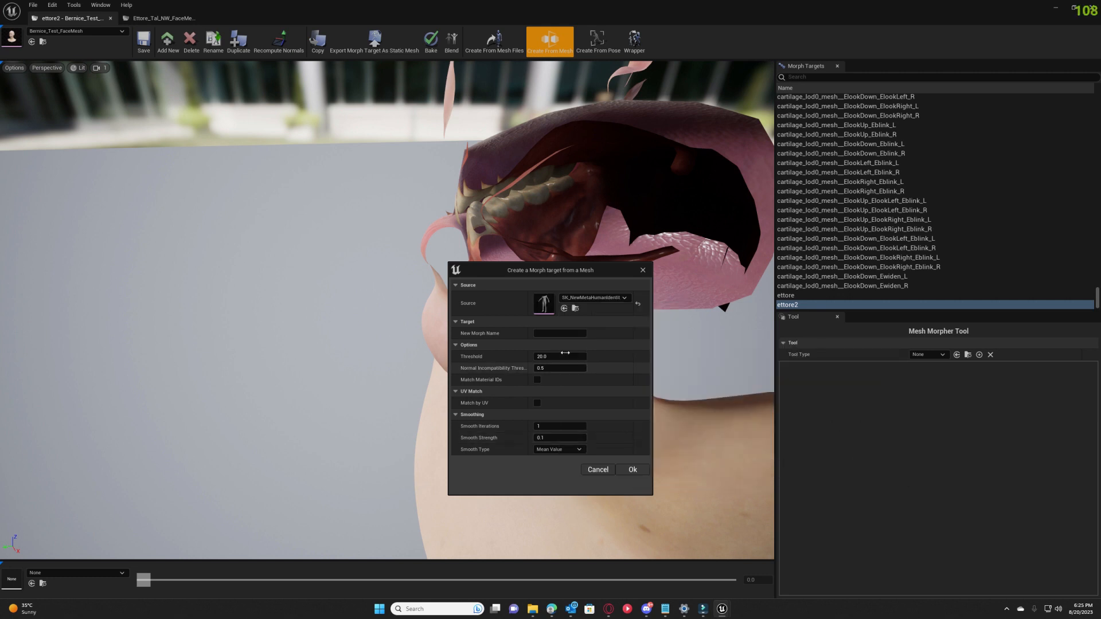
click(554, 333)
text(AArnold)
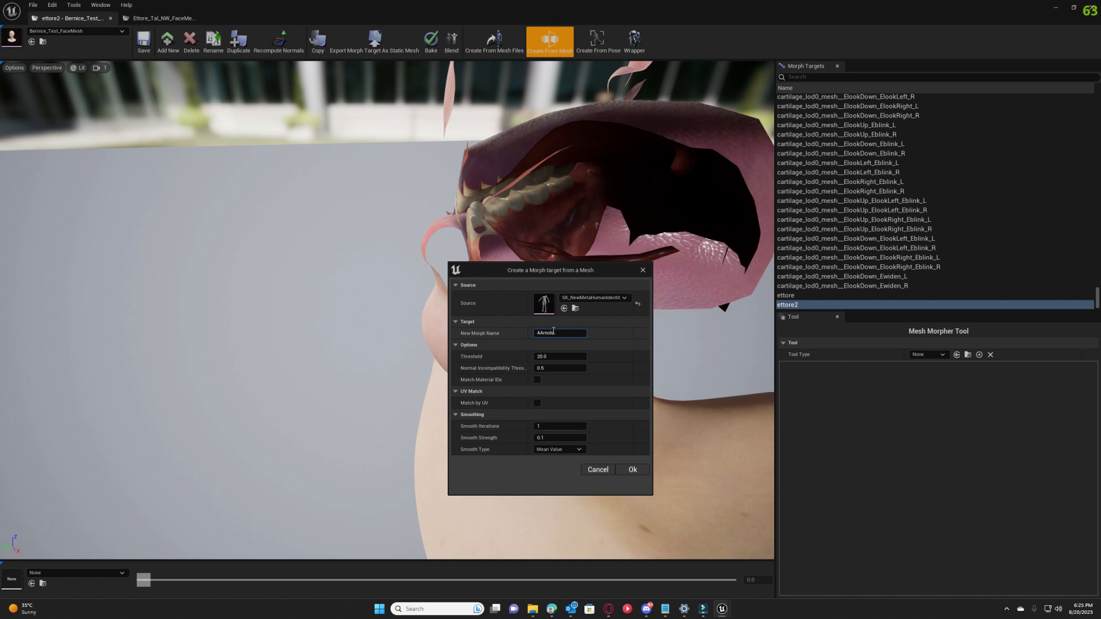
click(540, 333)
key(BackSpace)
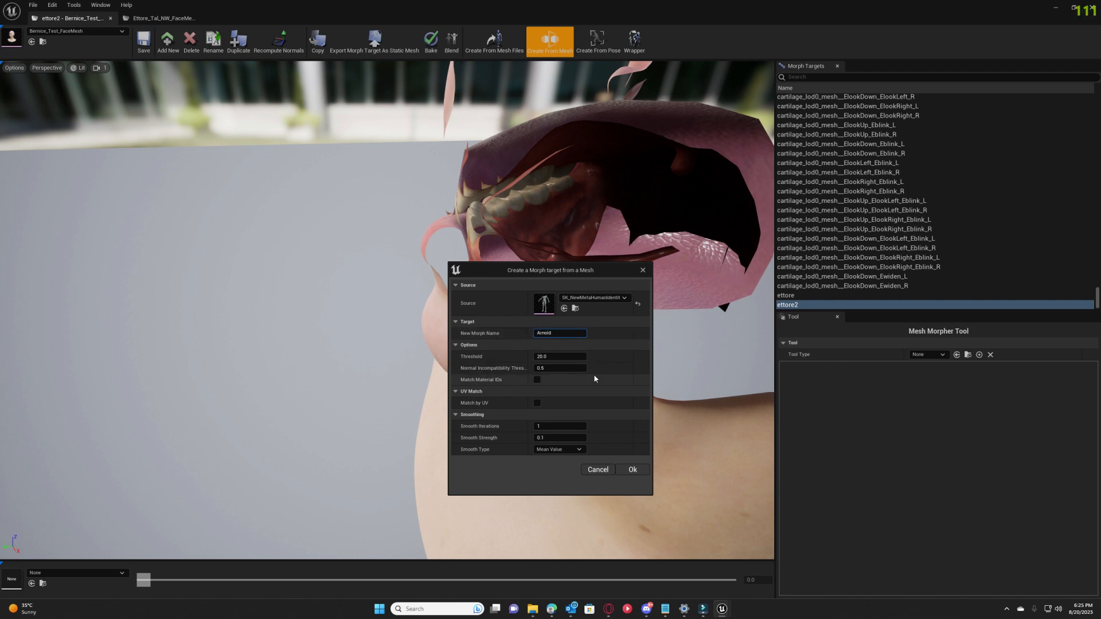
Enable Match by UV with 5 Match UV Iterations and 0 Smooth Iterations, and create the Arnold morph target.
click(537, 403)
click(541, 414)
click(542, 438)
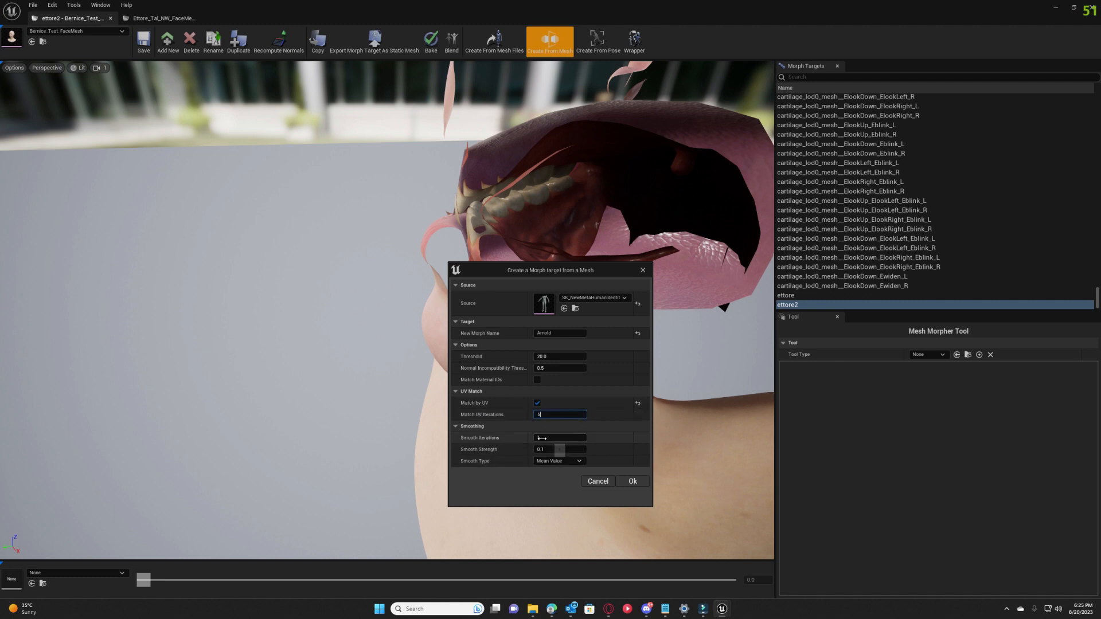
click(503, 489)
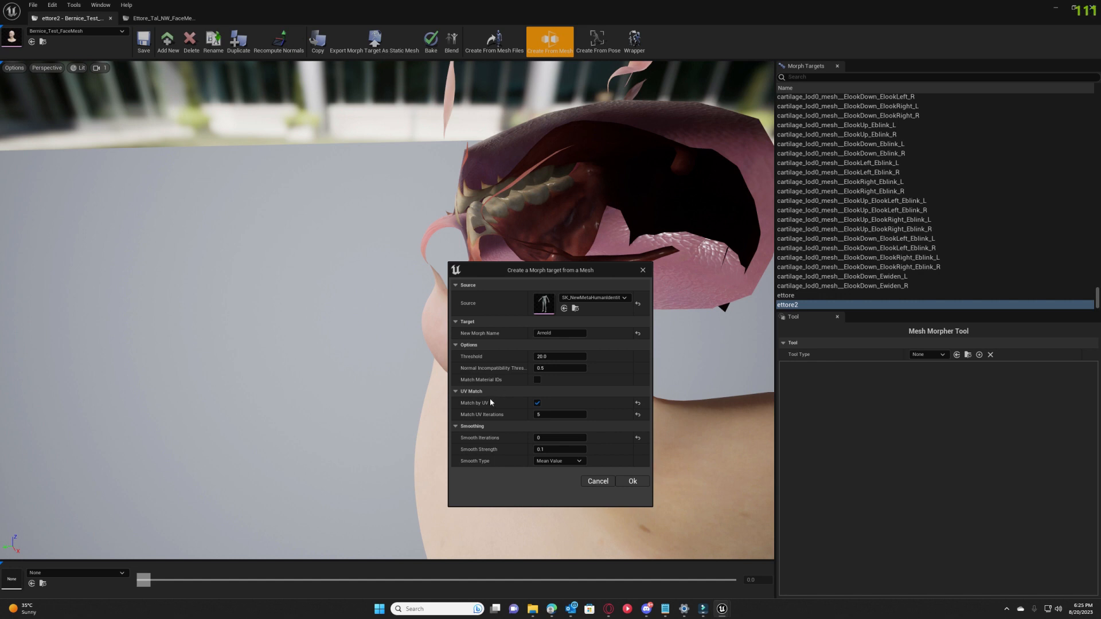
click(642, 482)
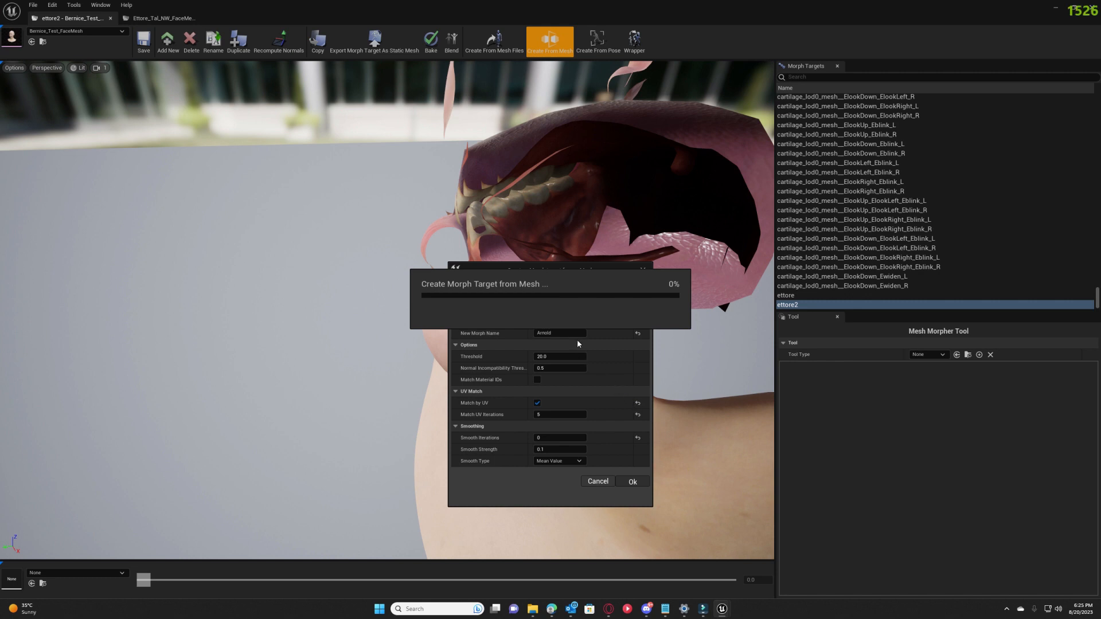
Close the morph creation dialog and preview the Arnold morph target on the face.
click(620, 322)
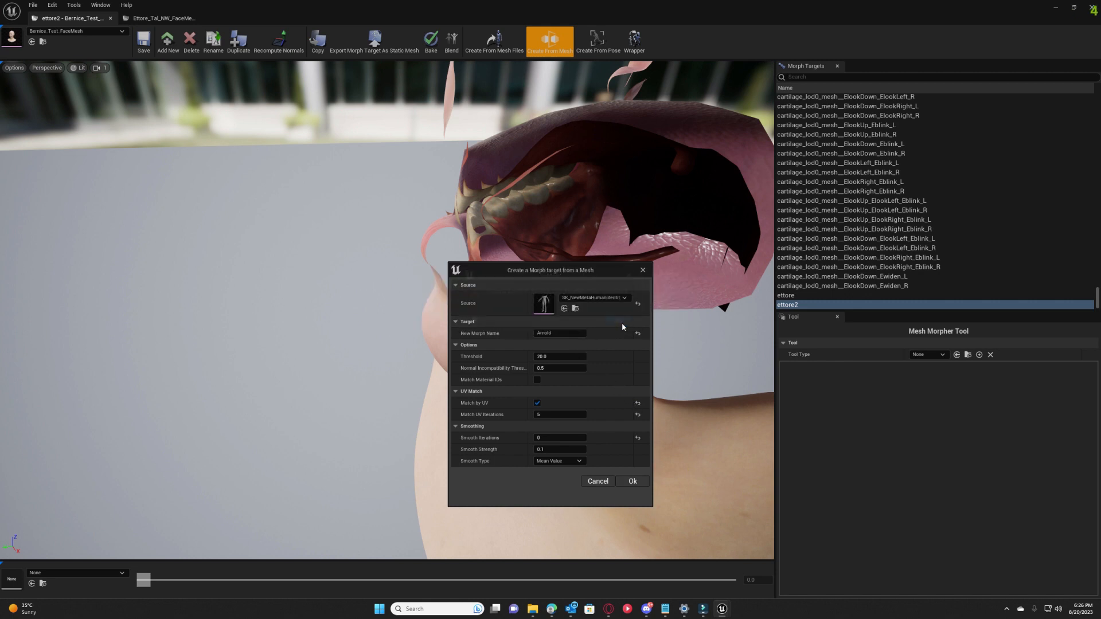
click(643, 270)
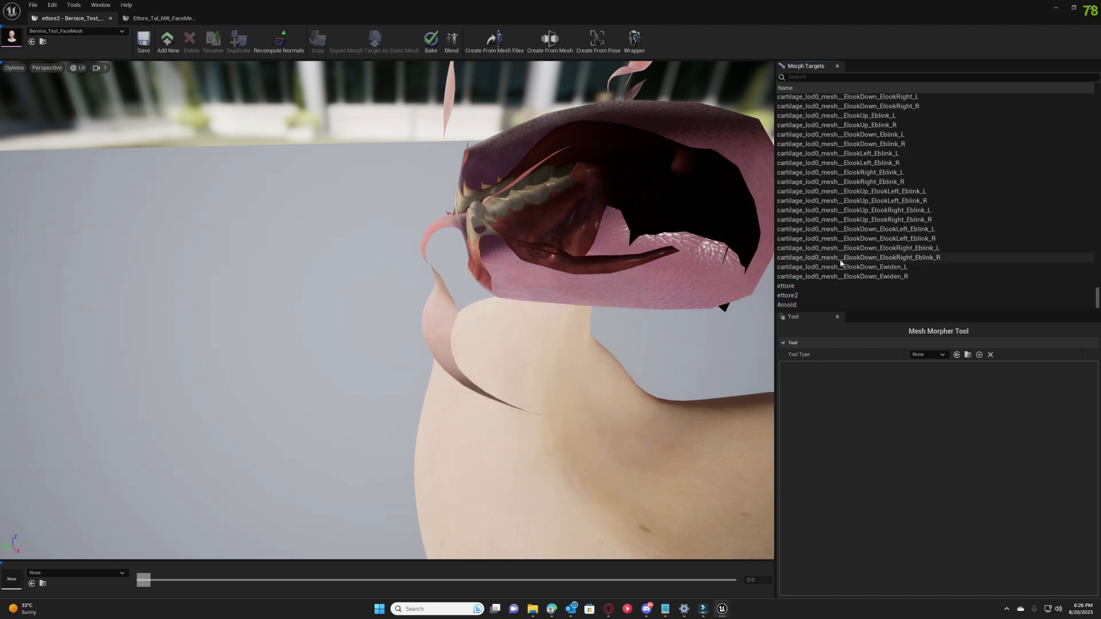
click(799, 305)
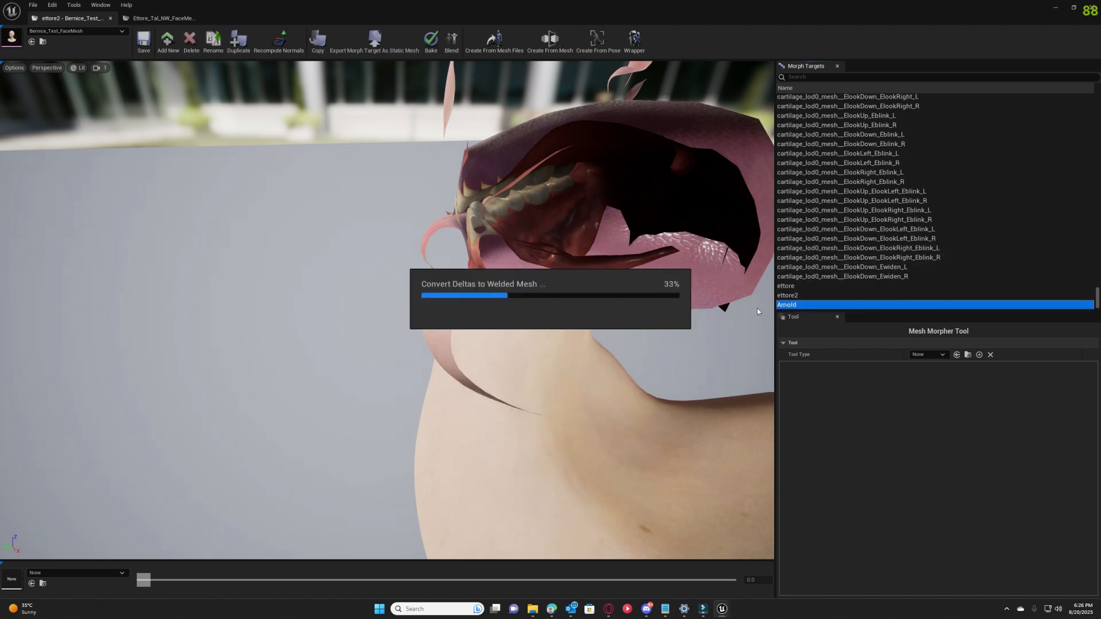
alt+drag(700, 321, 895, 338)
right_drag(516, 310, 190, 307)
Load the mh_arkit_mapping_anim animation as the preview pose and scrub it to about 0.74.
click(87, 572)
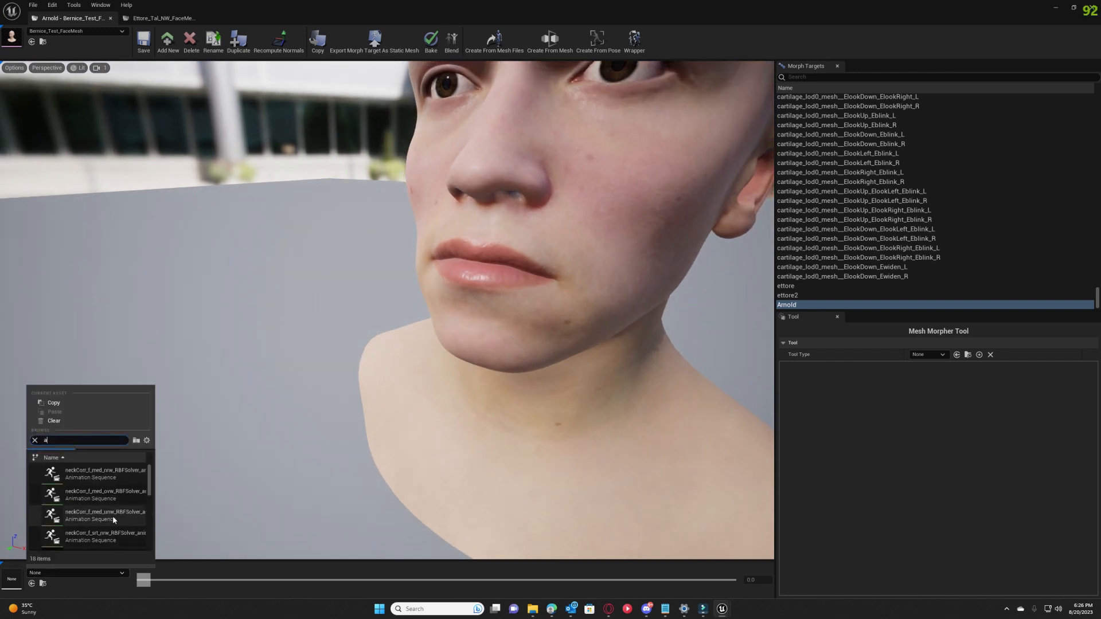
text(arkit)
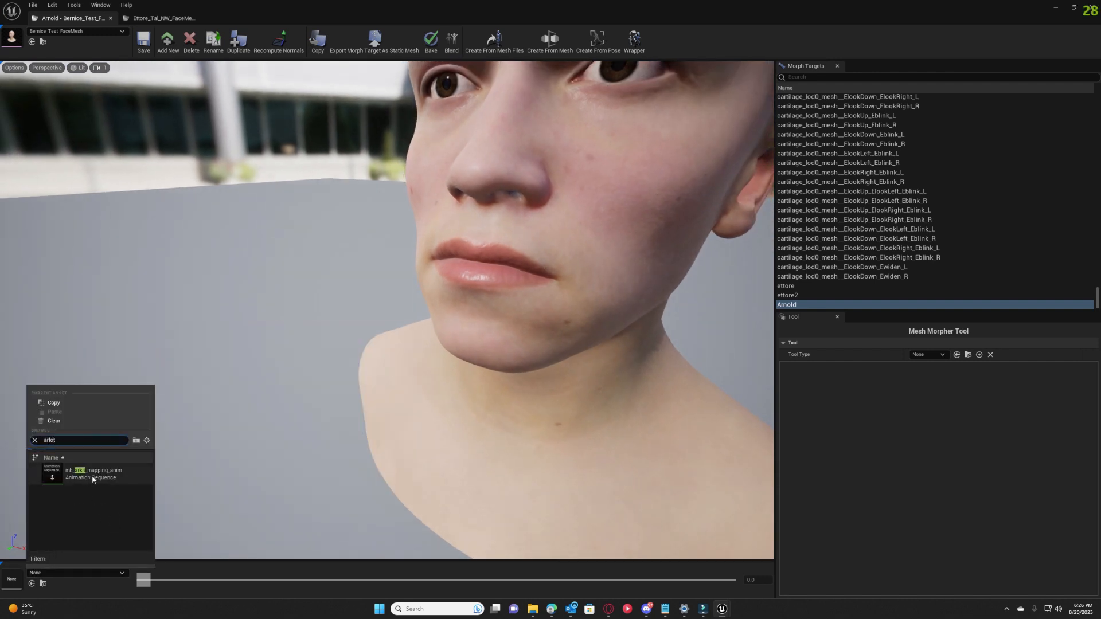
click(90, 473)
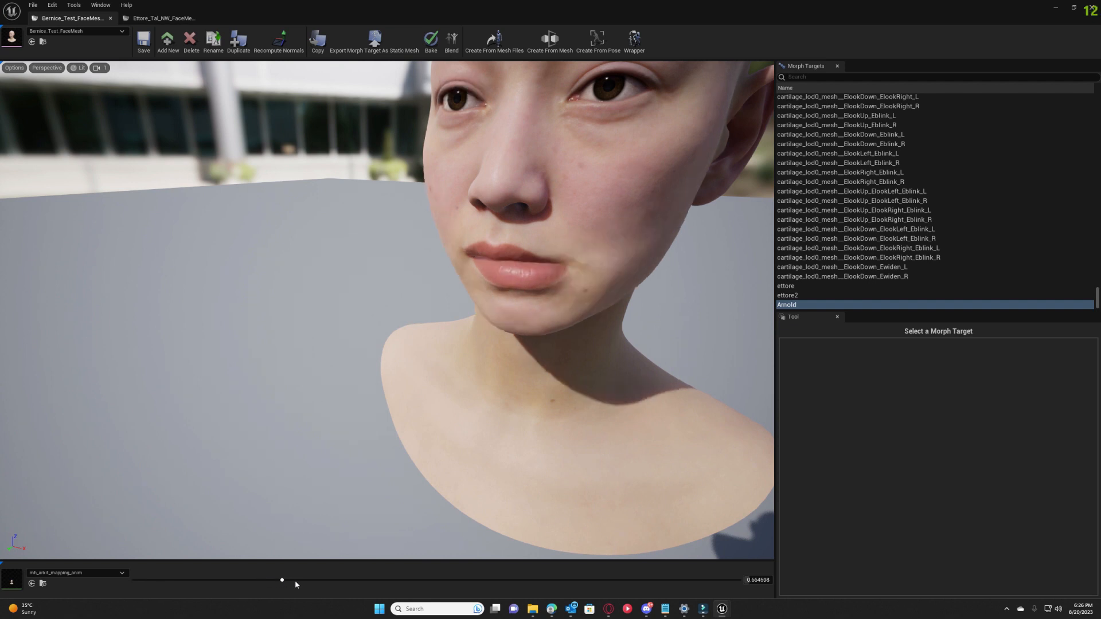
click(296, 580)
Preview the Arnold morph target in the animated pose and inspect the face and open mouth from several distances.
click(789, 306)
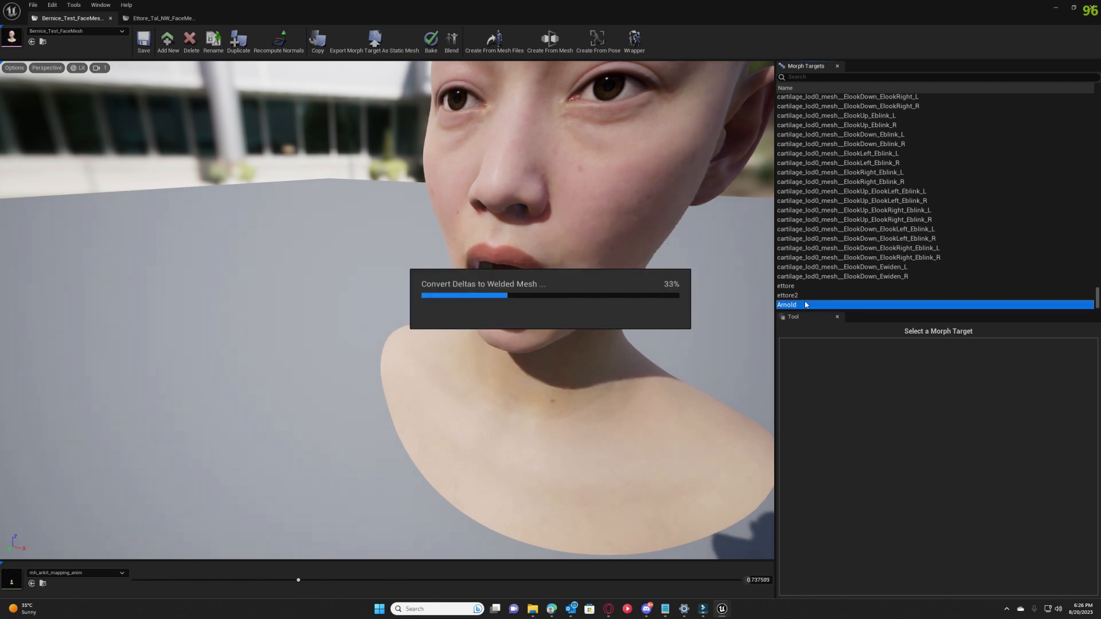
key(w)
right_drag(498, 370, 519, 366)
key(s)
key(w)
key(s)
key(a)
key(s)
key(d)
key(w)
key(f)
Preview the ettore2 morph target in the same animated pose and check the face and open mouth.
click(807, 297)
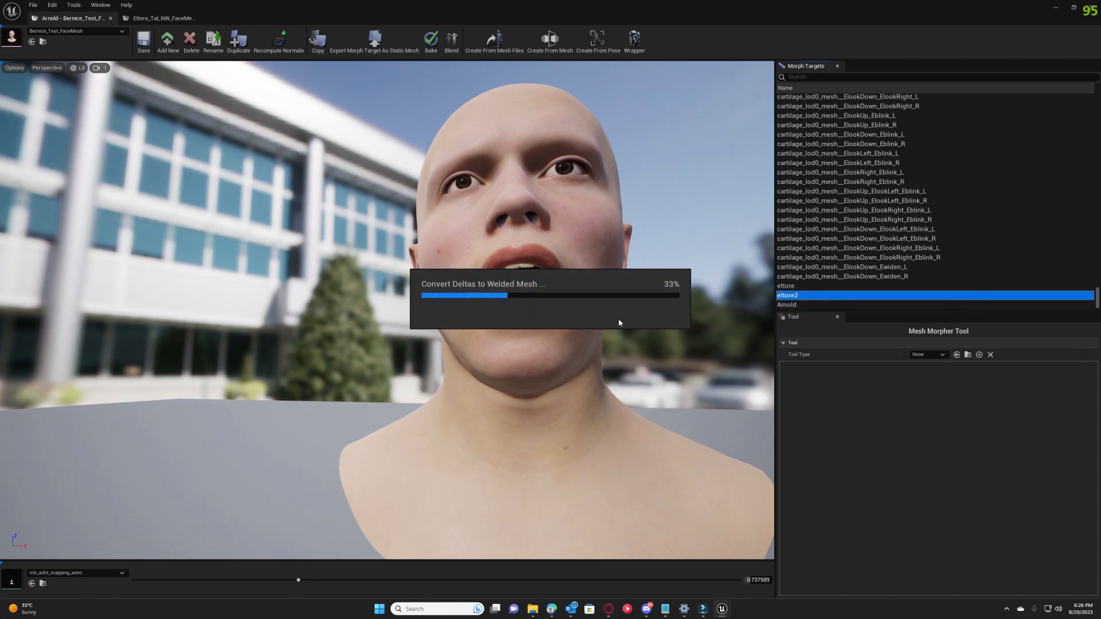
right_drag(618, 320, 608, 367)
key(w)
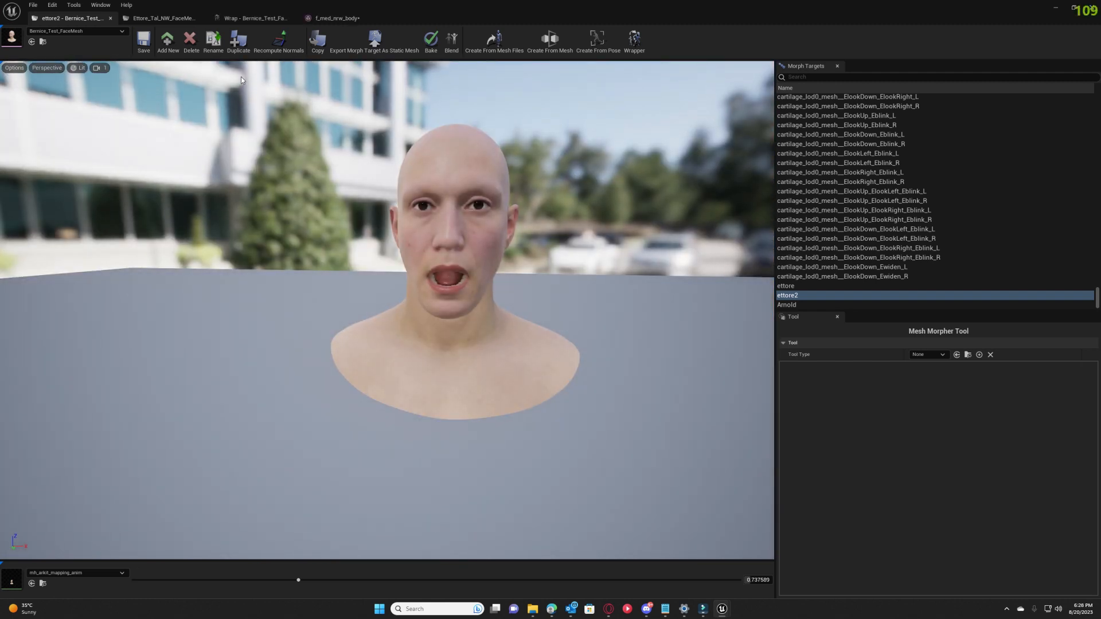
Close the wrapper editor for Bernice_Test_FaceMesh and return to the Ettore_Tal_NW_FaceMesh editor.
click(252, 18)
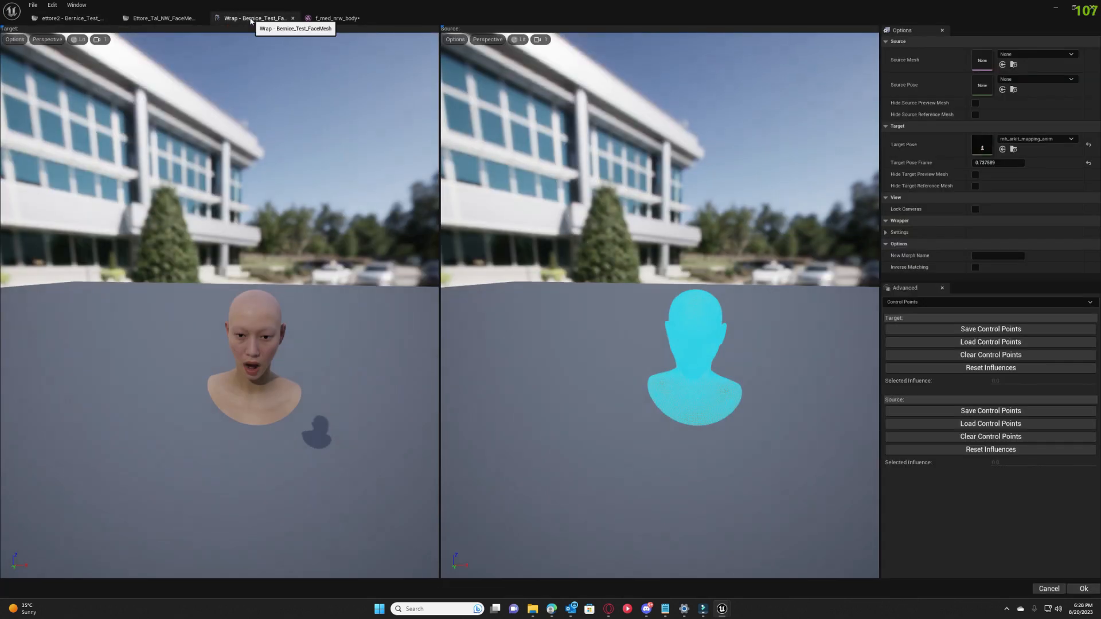
click(292, 18)
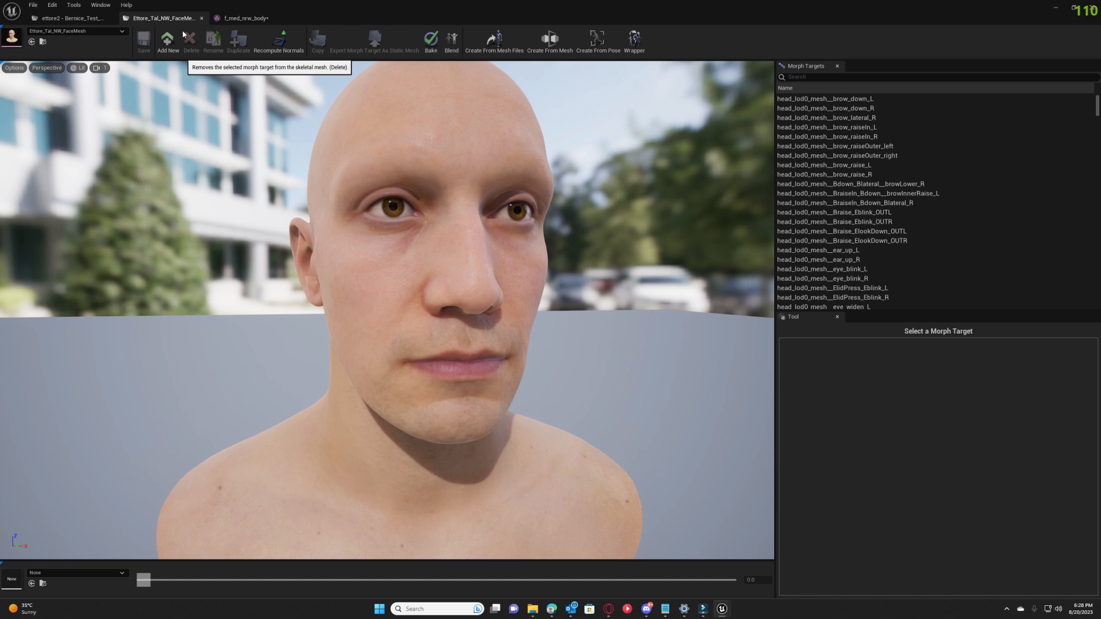
click(549, 38)
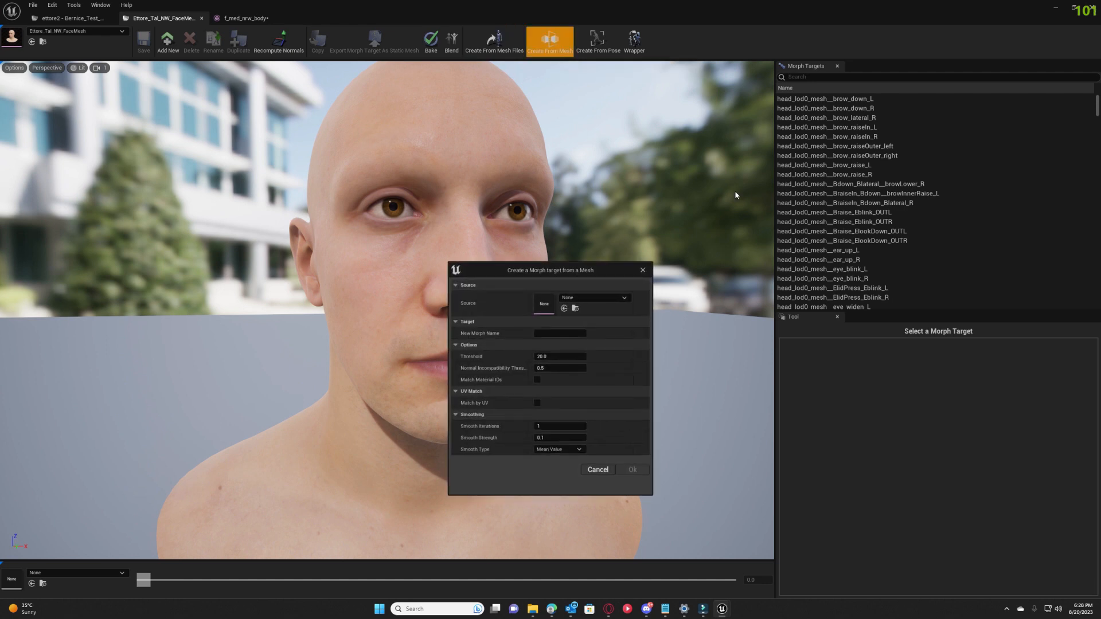
click(594, 297)
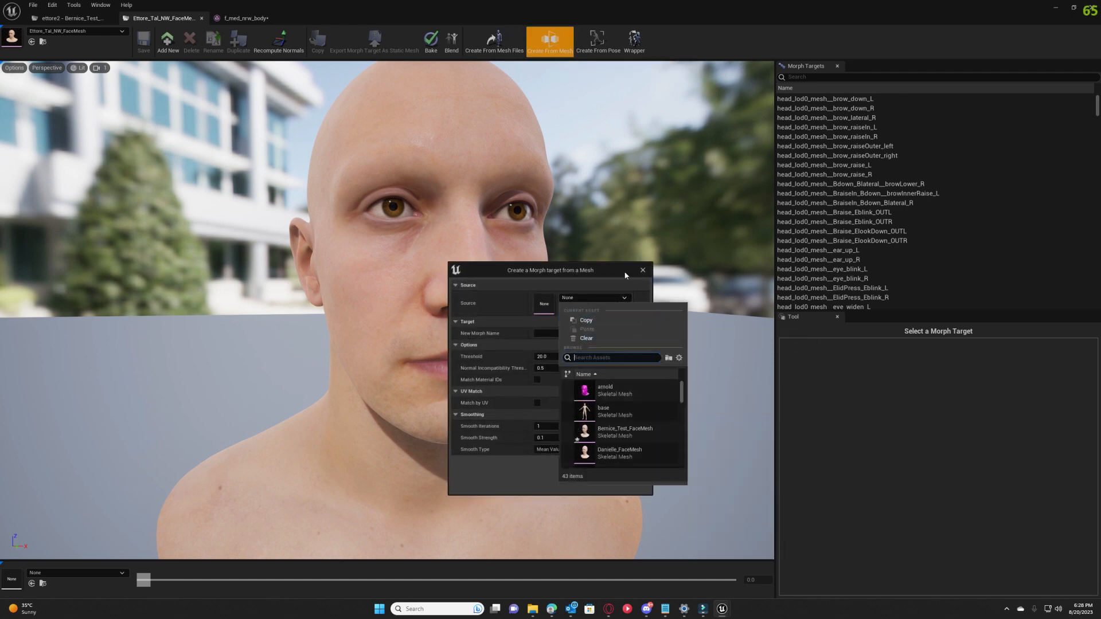
click(643, 270)
Replace Ettore_Tal_NW_FaceMesh with the m_tal_nrw_body skeletal mesh as the mesh being edited.
click(94, 30)
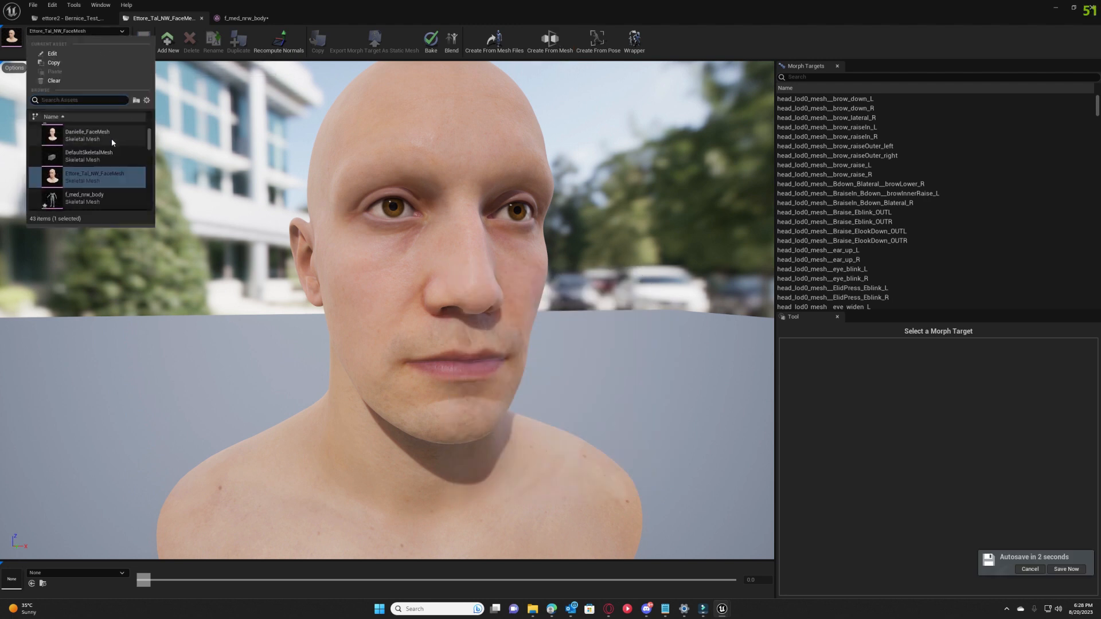
text(m)
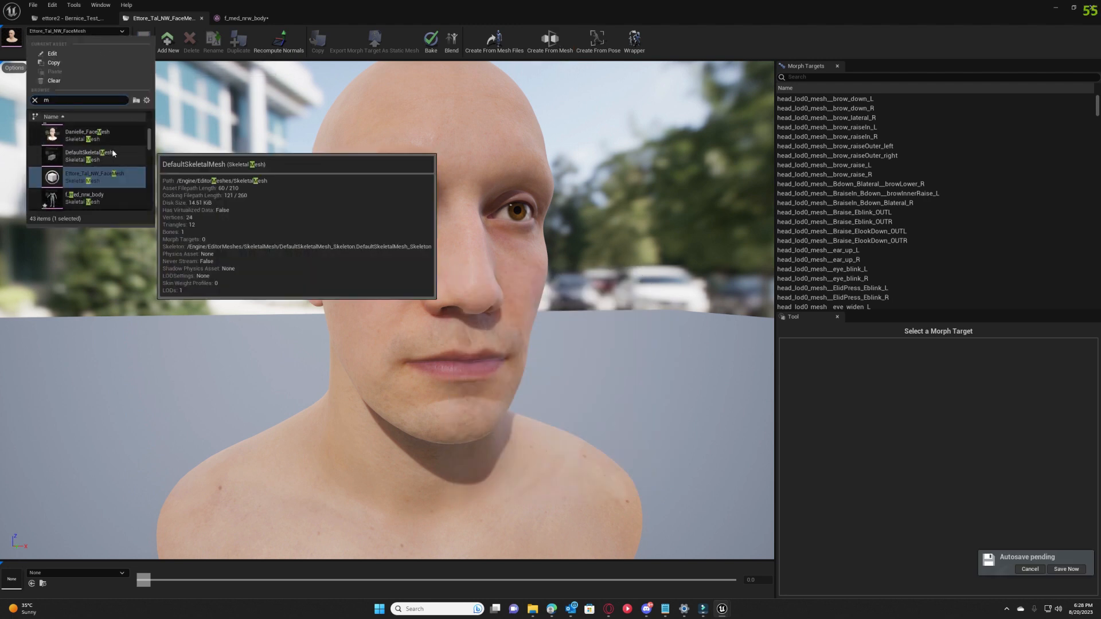
text(_tal)
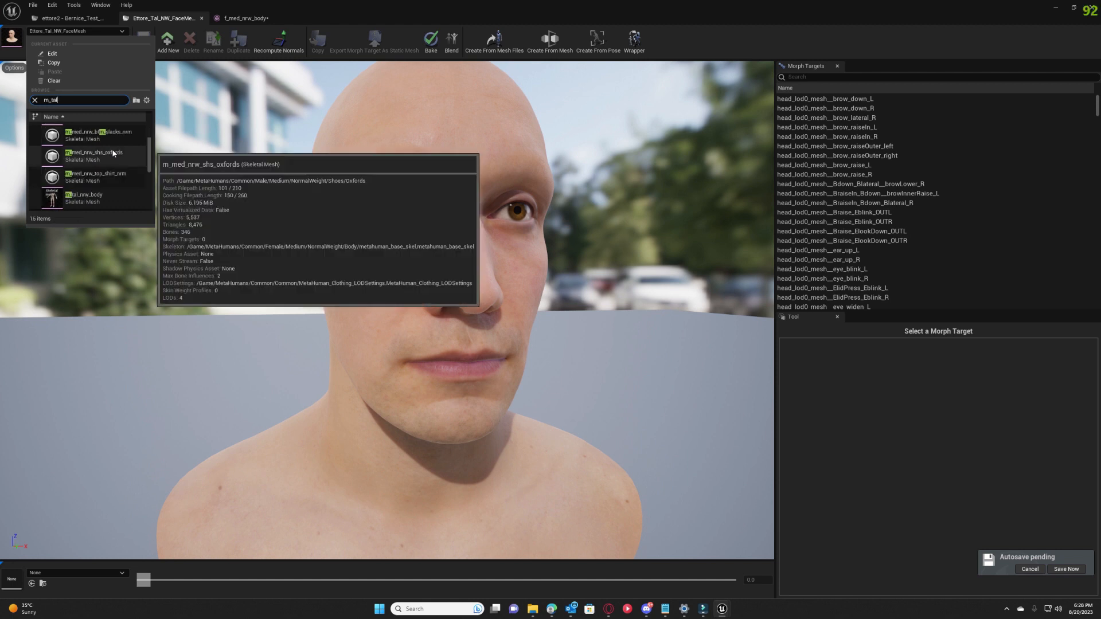
click(99, 138)
right_drag(358, 212, 353, 250)
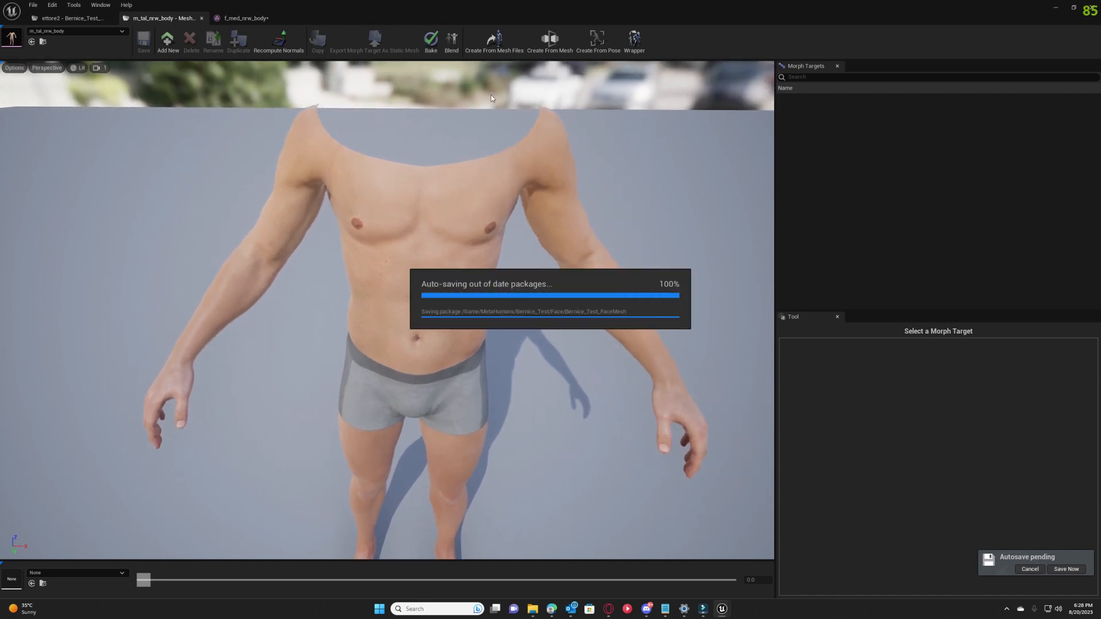
Set up a morph target from the f_med_nrw_body skeletal mesh and name it med_fem_nrw.
click(545, 50)
click(591, 298)
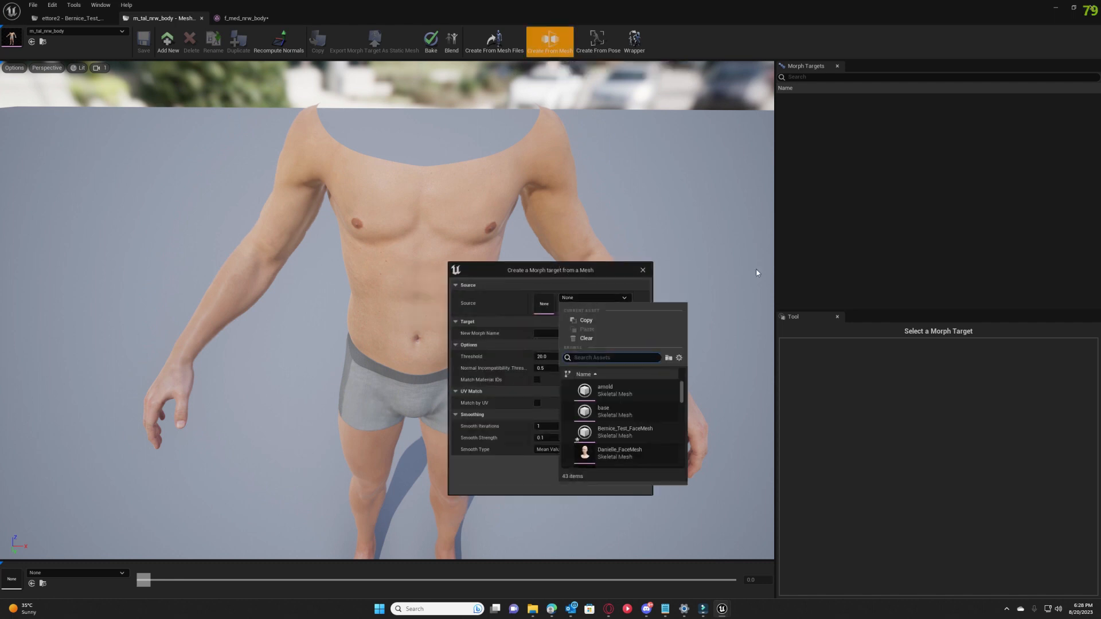
scroll(654, 400, down, 3)
scroll(652, 401, down, 2)
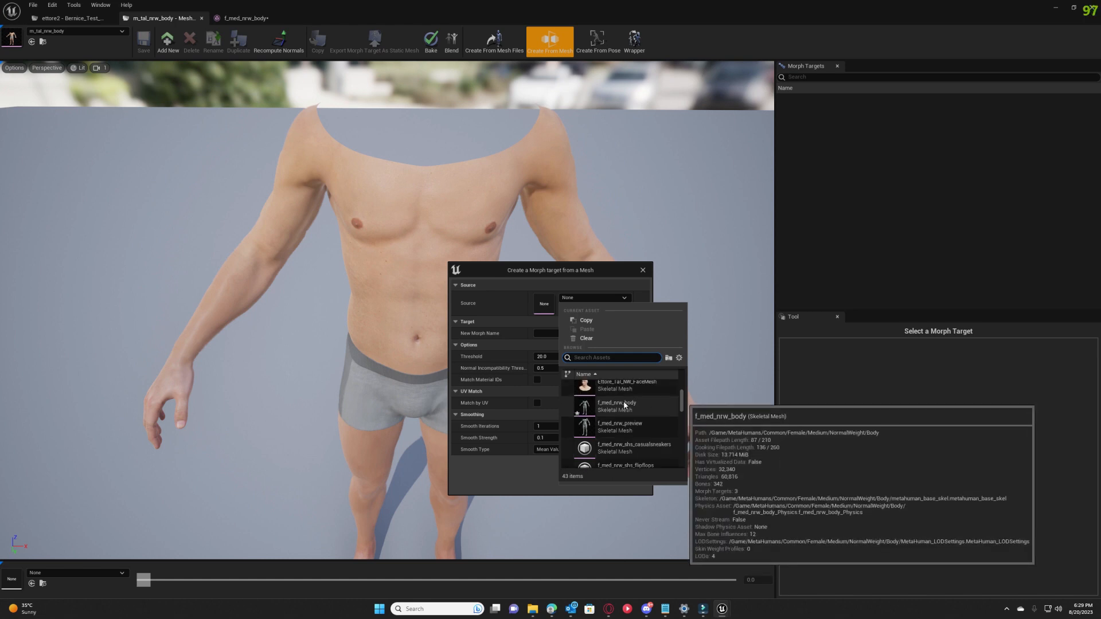
click(625, 405)
click(554, 333)
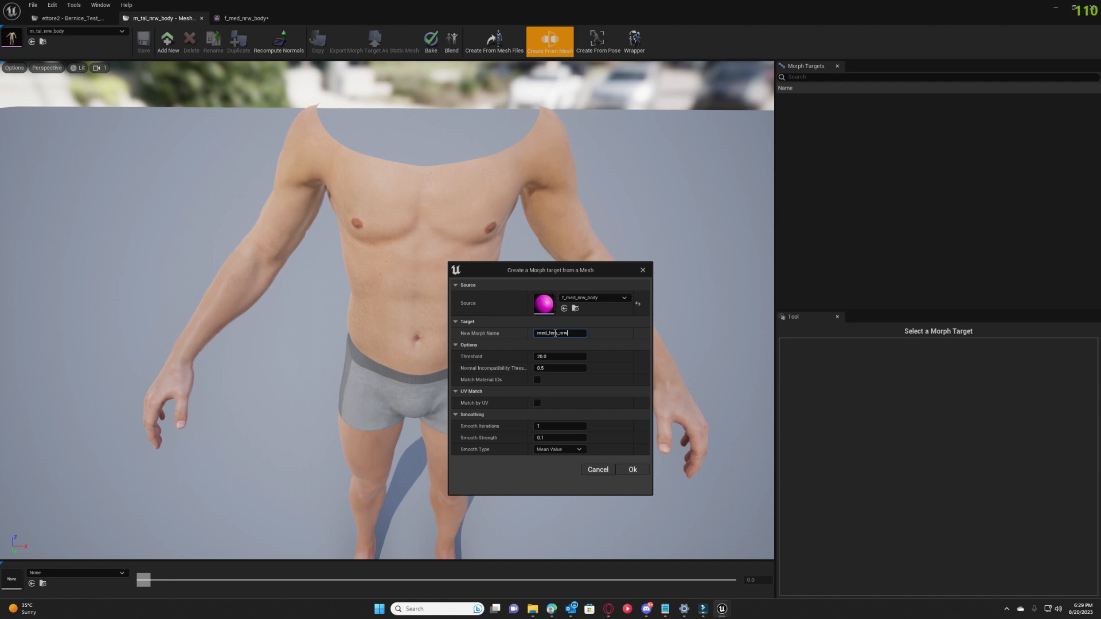
Enable Match by UV, set Smooth Iterations to 0, and create the med_fem_nrw morph target.
click(537, 402)
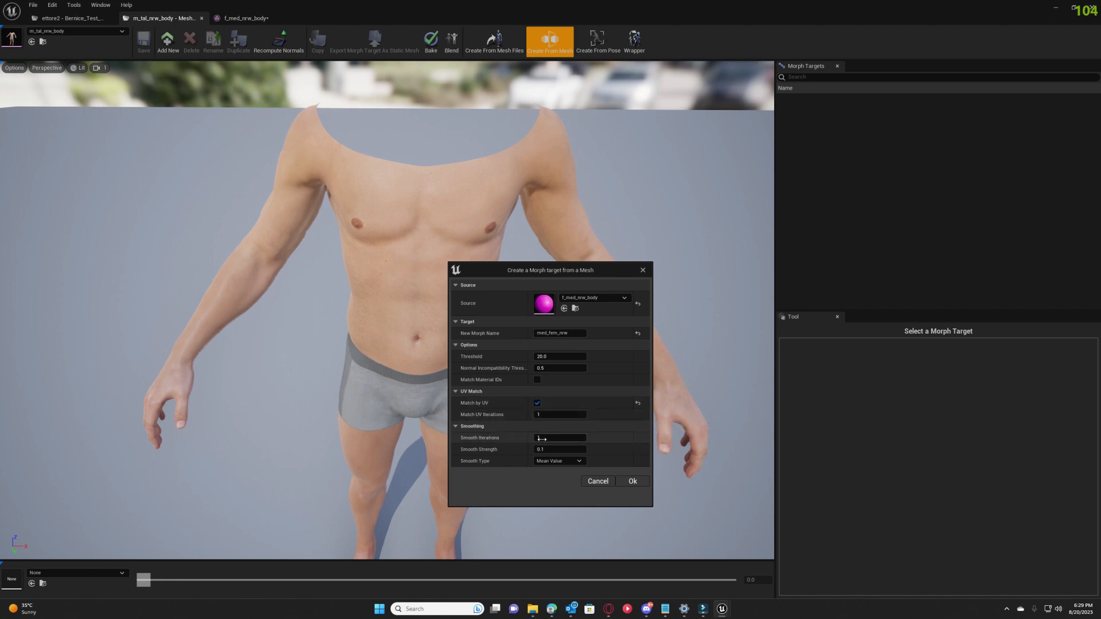
text(0)
key(Return)
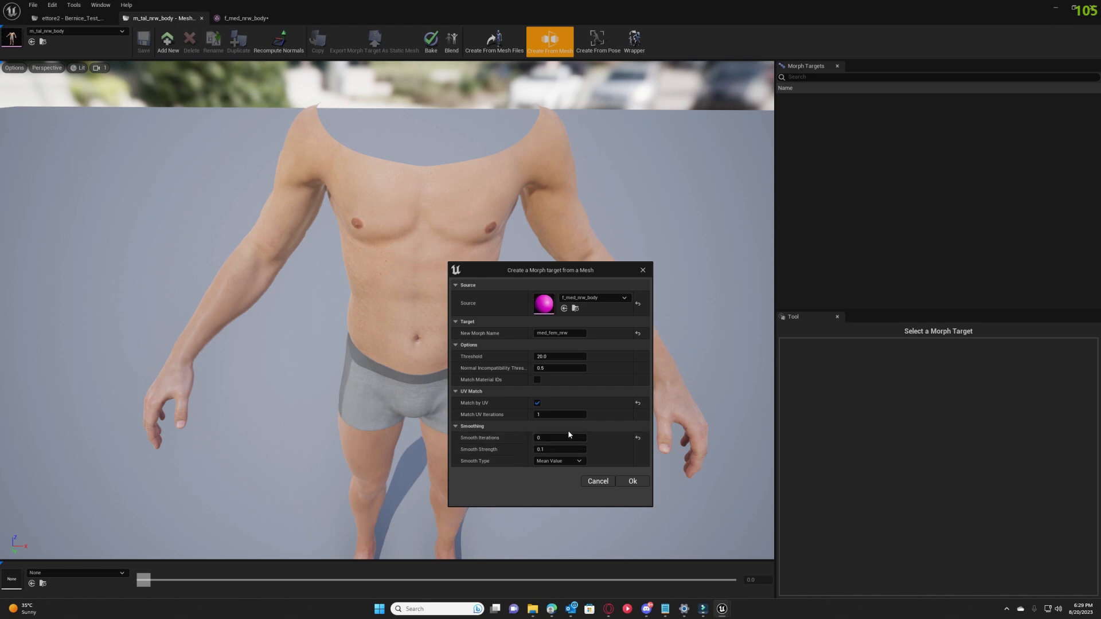
click(633, 482)
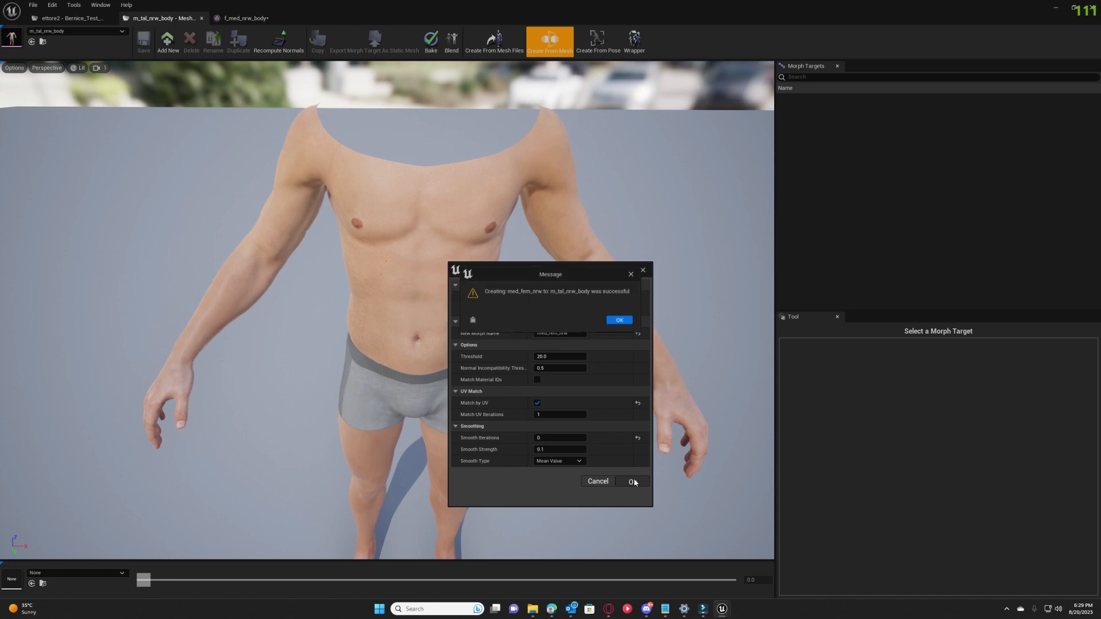
click(620, 321)
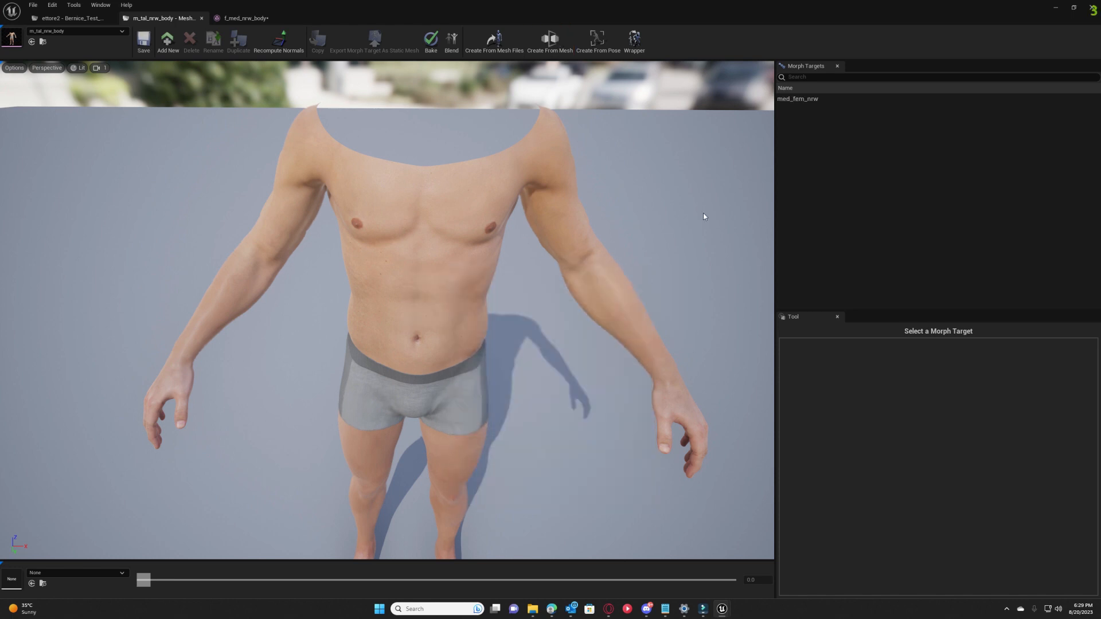
Preview the med_fem_nrw morph target and check the body mesh around the arms, shoulders and torso.
click(802, 100)
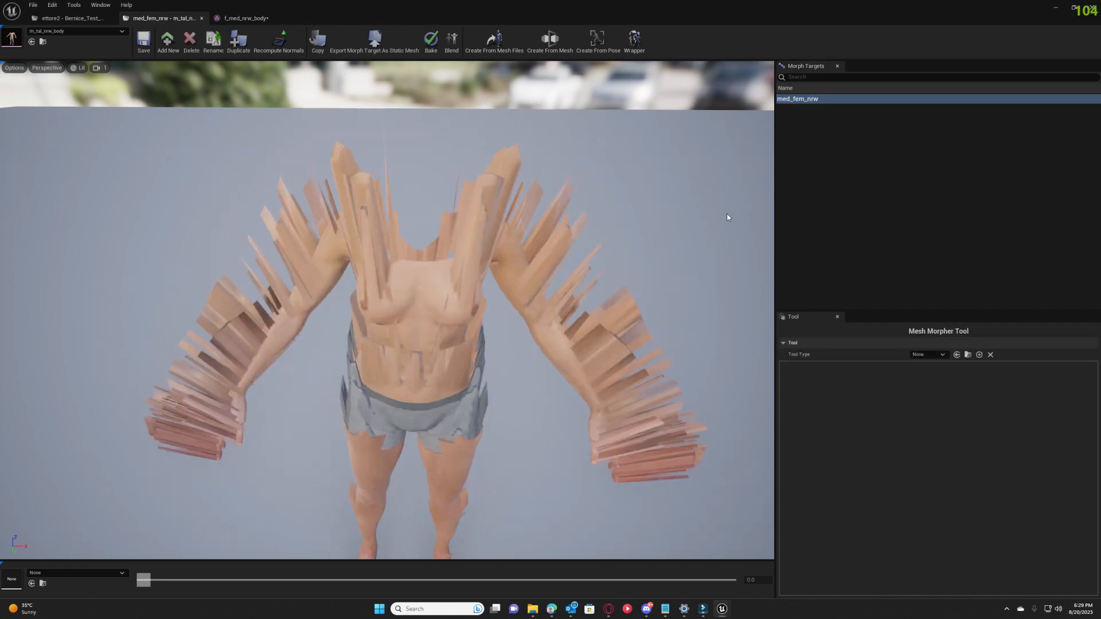
alt+drag(436, 309, 608, 310)
alt+drag(401, 309, 602, 315)
right_drag(516, 309, 287, 309)
right_drag(378, 287, 498, 427)
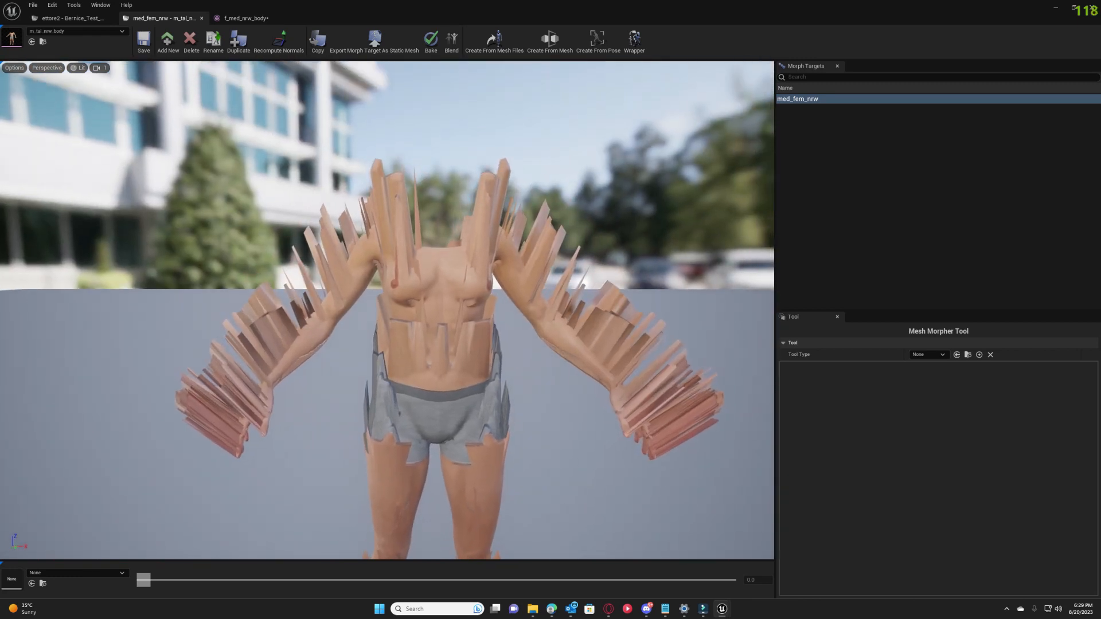
Set up another morph target from the f_med_nrw_body skeletal mesh and name it med_fem_nrw1.
click(550, 40)
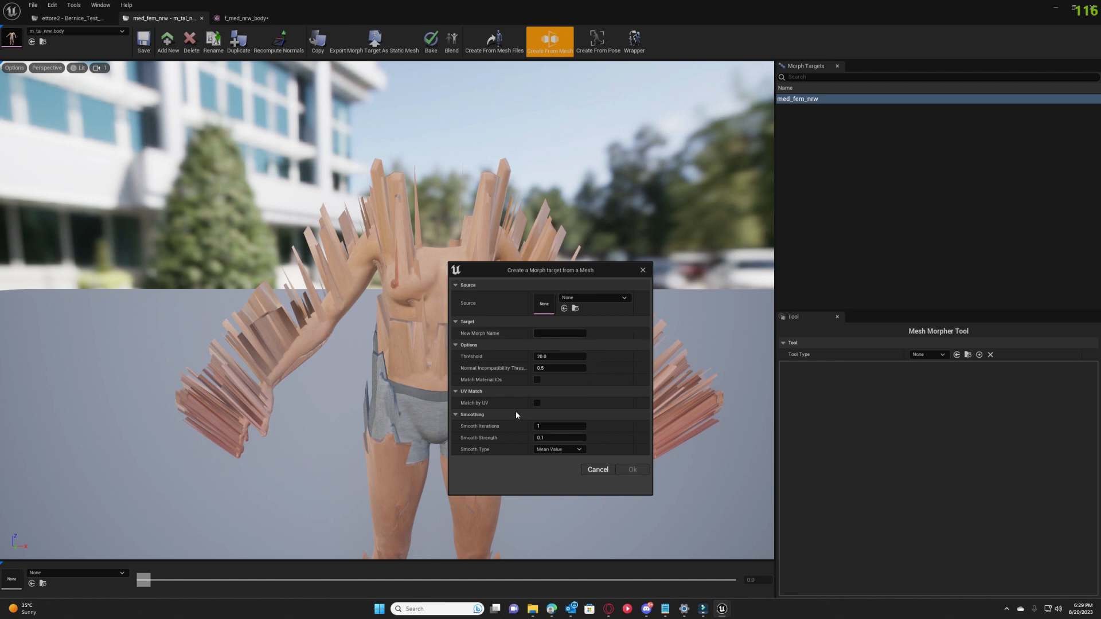
click(594, 298)
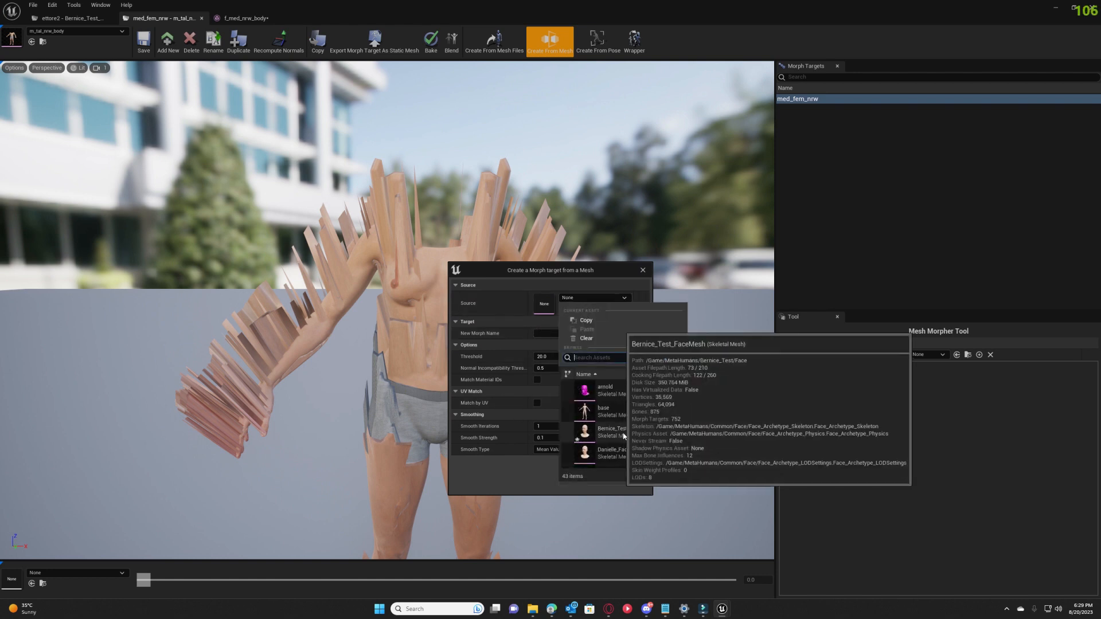
text(med)
click(637, 398)
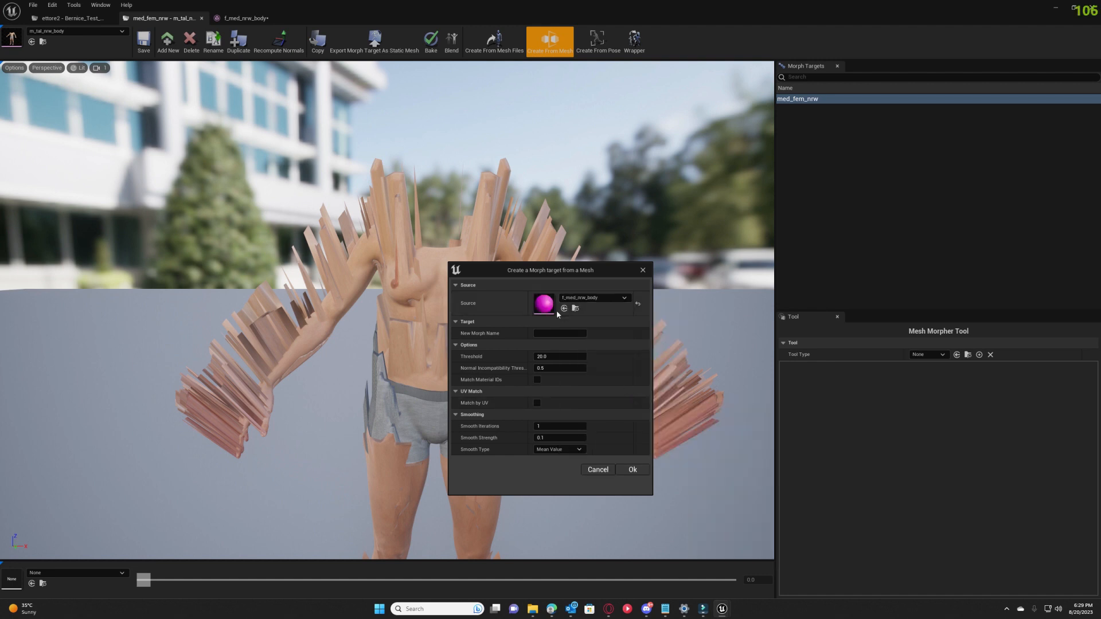
click(543, 333)
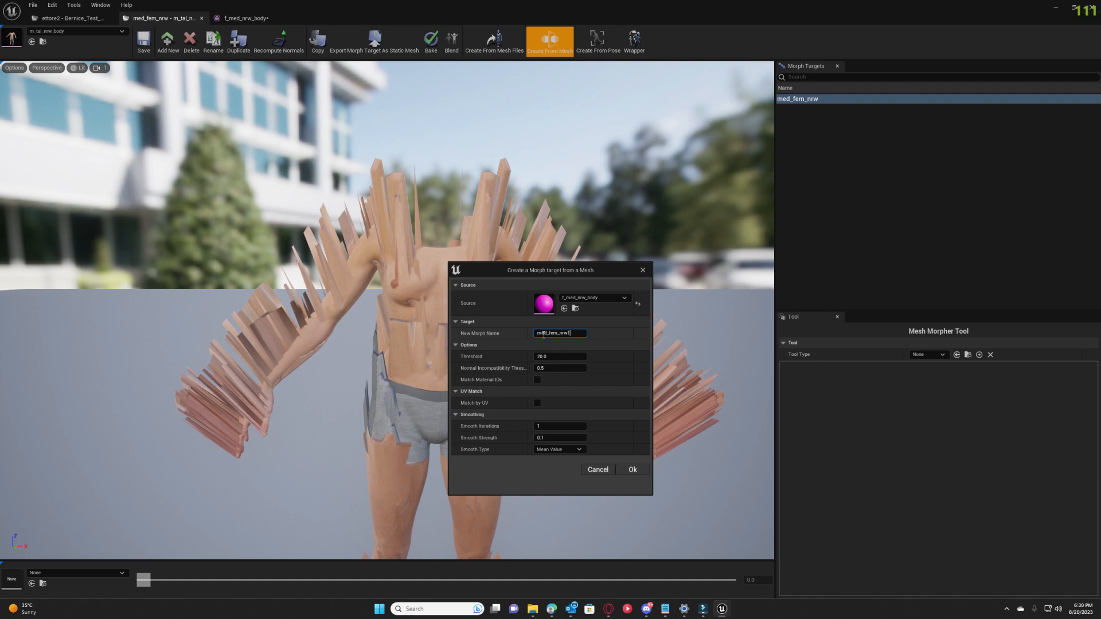
Create the med_fem_nrw1 morph target using Match by UV with 5 Match UV Iterations, 3 Smooth Iterations and Uniform smoothing.
click(537, 403)
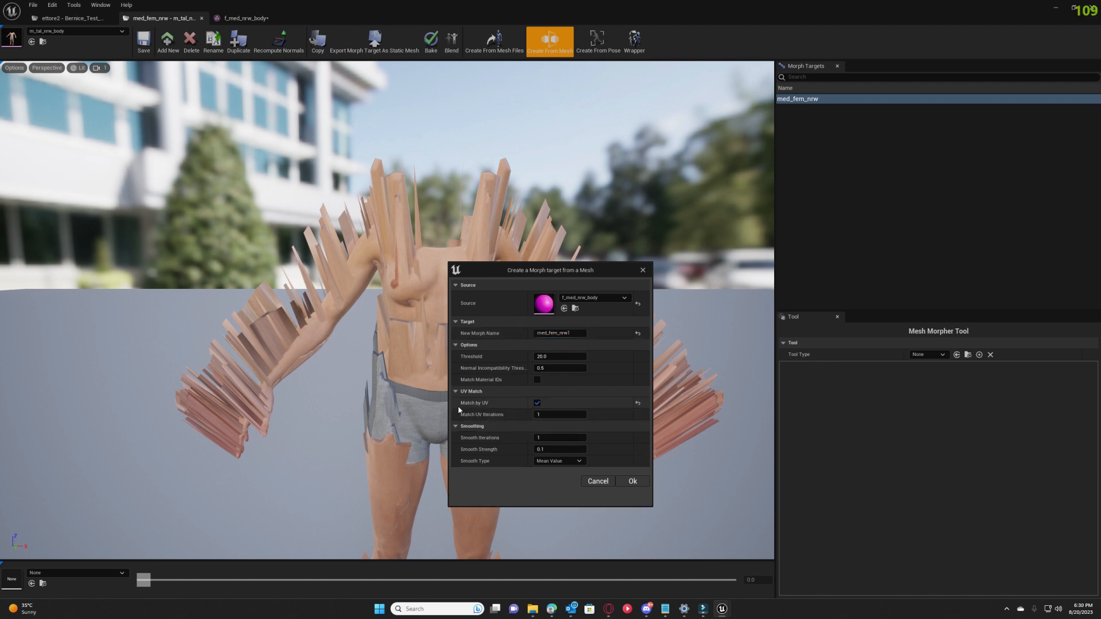
click(549, 411)
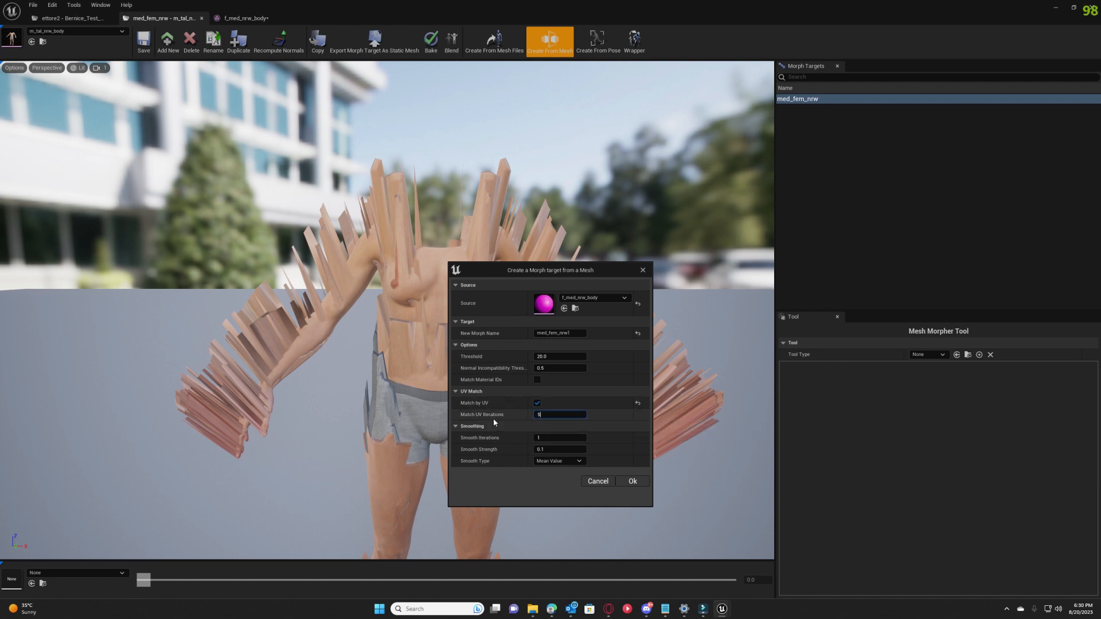
click(545, 437)
text(3)
click(559, 461)
click(548, 486)
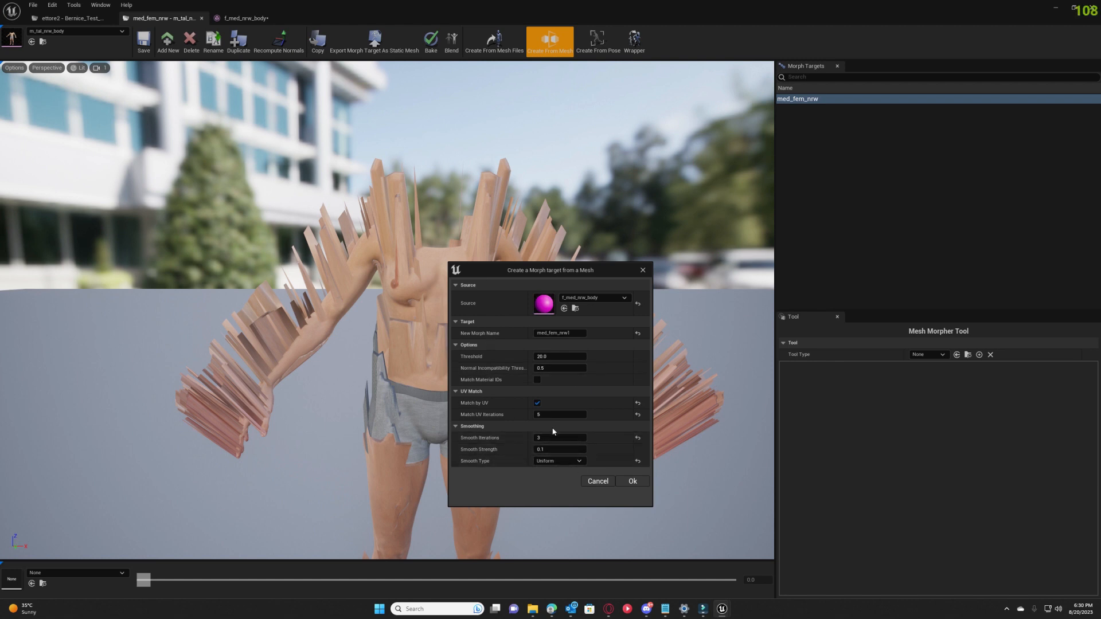
click(631, 482)
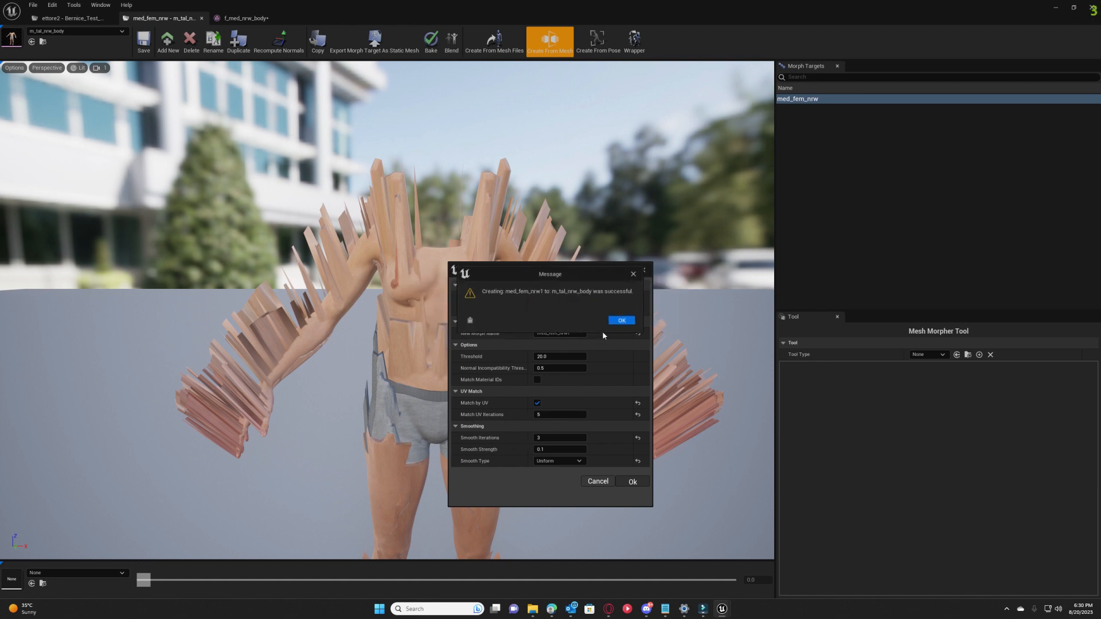
click(622, 319)
click(642, 271)
Preview the med_fem_nrw1 morph target and examine the torso, arm and shorts up close.
click(803, 110)
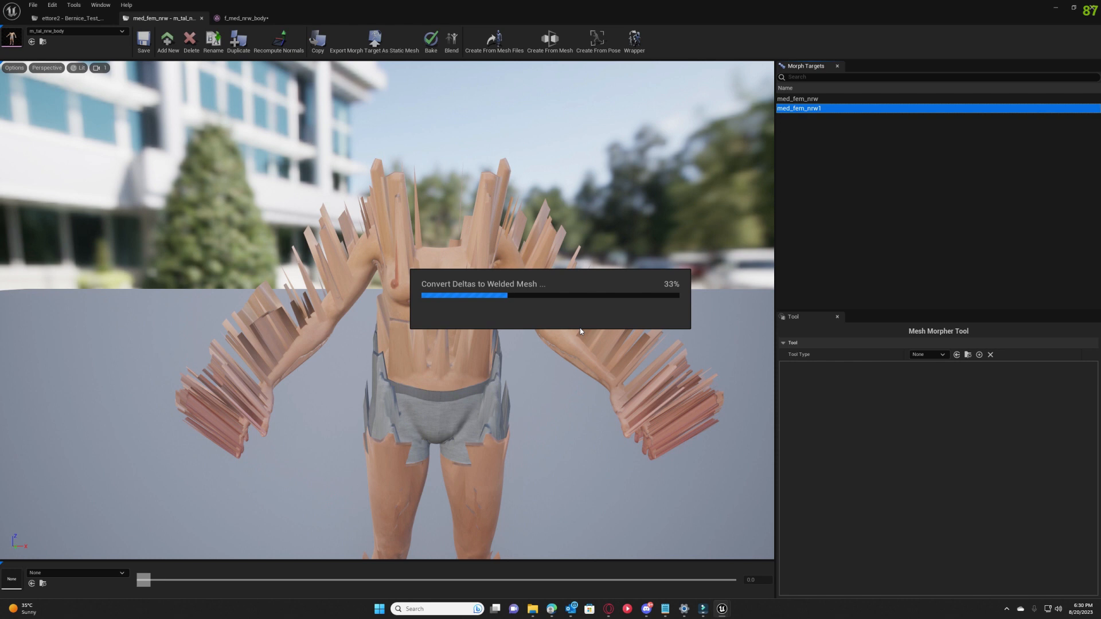
right_drag(565, 343, 630, 357)
key(d)
key(s)
key(a)
key(w)
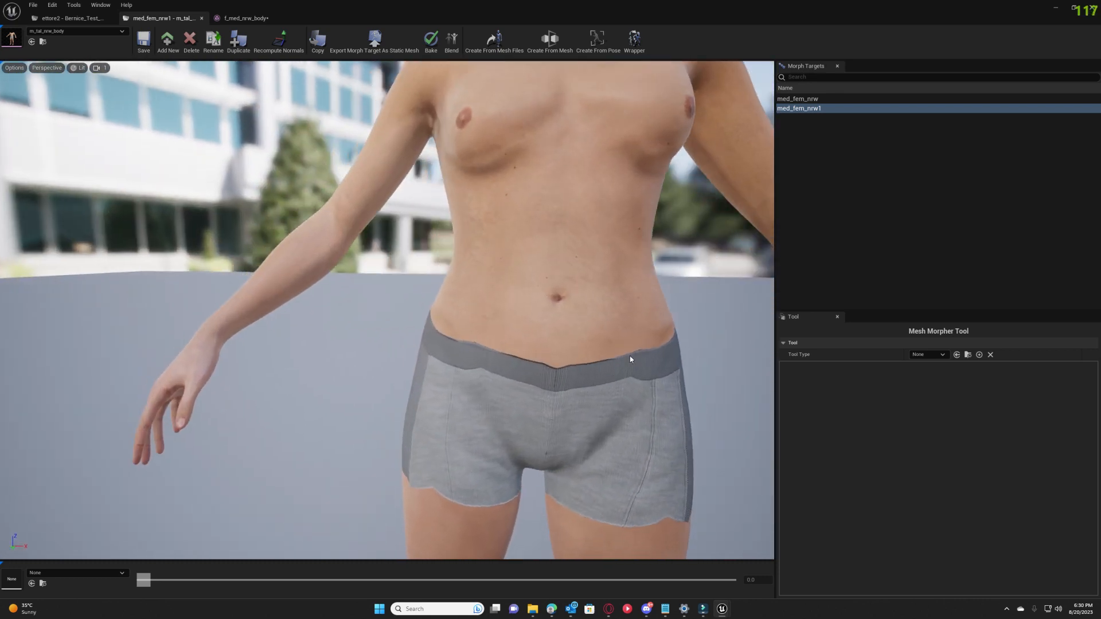
Activate the Move tool, reduce the brush size to about 0.024, and nudge the centre of the front waistband upward.
click(923, 355)
click(944, 406)
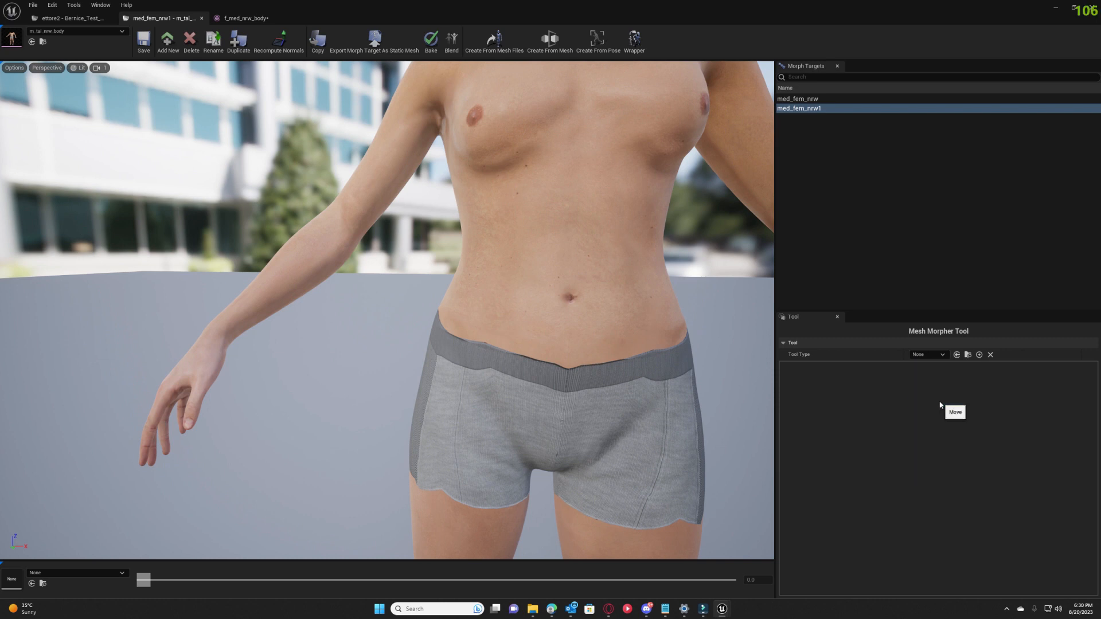
scroll(907, 495, down, 3)
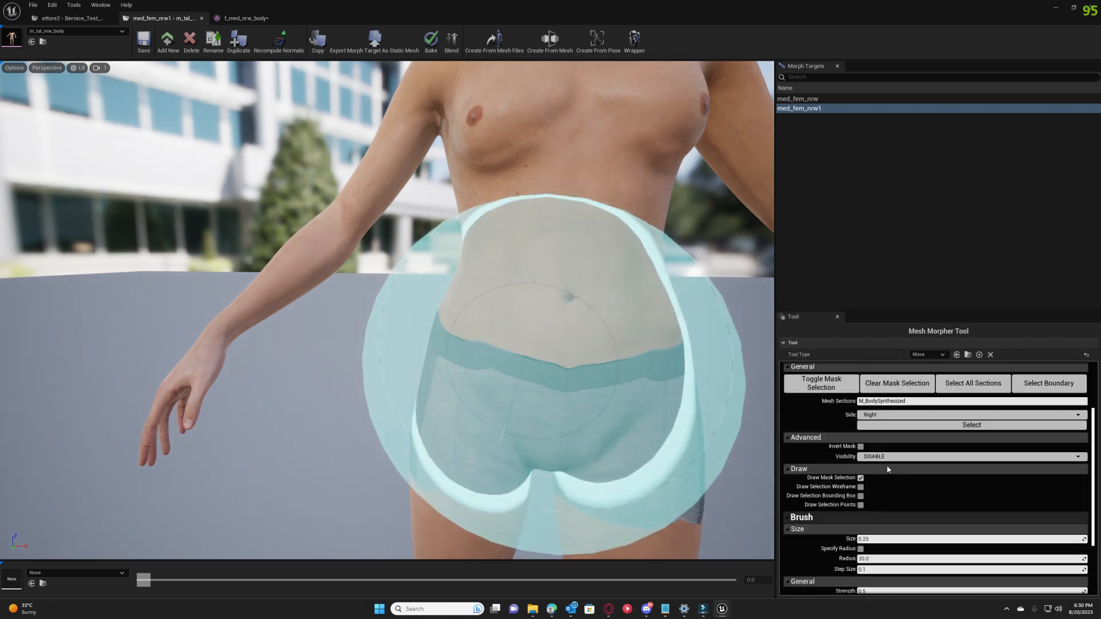
drag(907, 495, 864, 497)
mouse_move(555, 374)
mouse_down()
mouse_move(555, 357)
mouse_move(572, 362)
mouse_up()
drag(553, 374, 552, 366)
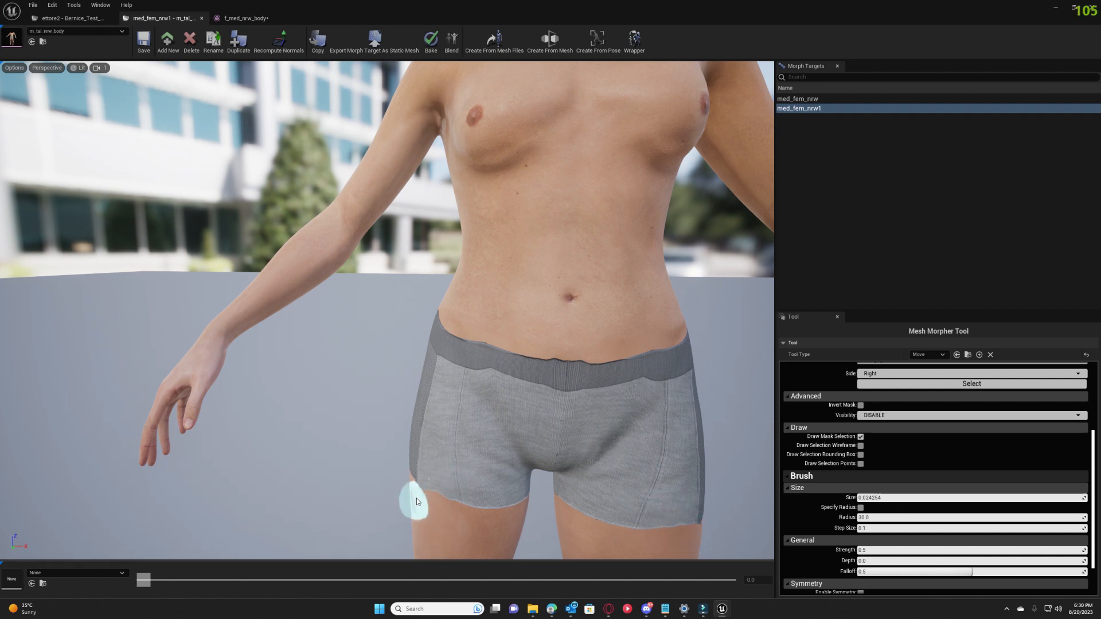
Examine the waistband and body surface of med_fem_nrw1 from the side, back and front.
key(d)
mouse_move(468, 482)
right_down()
mouse_move(356, 479)
mouse_move(281, 442)
mouse_move(270, 420)
right_up()
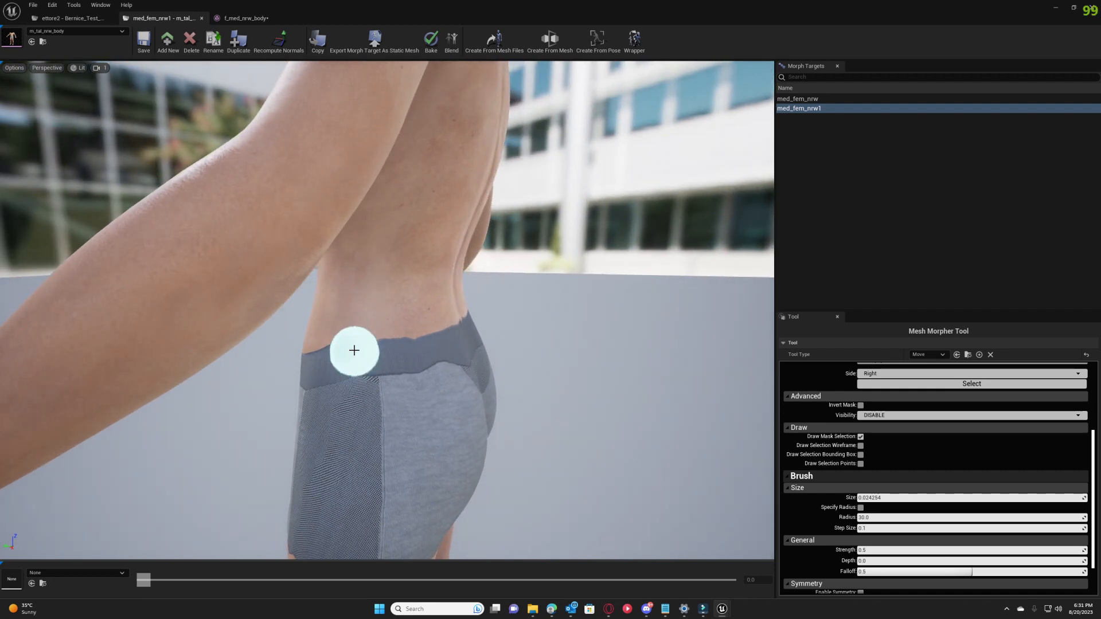
key(d)
right_drag(442, 355, 298, 359)
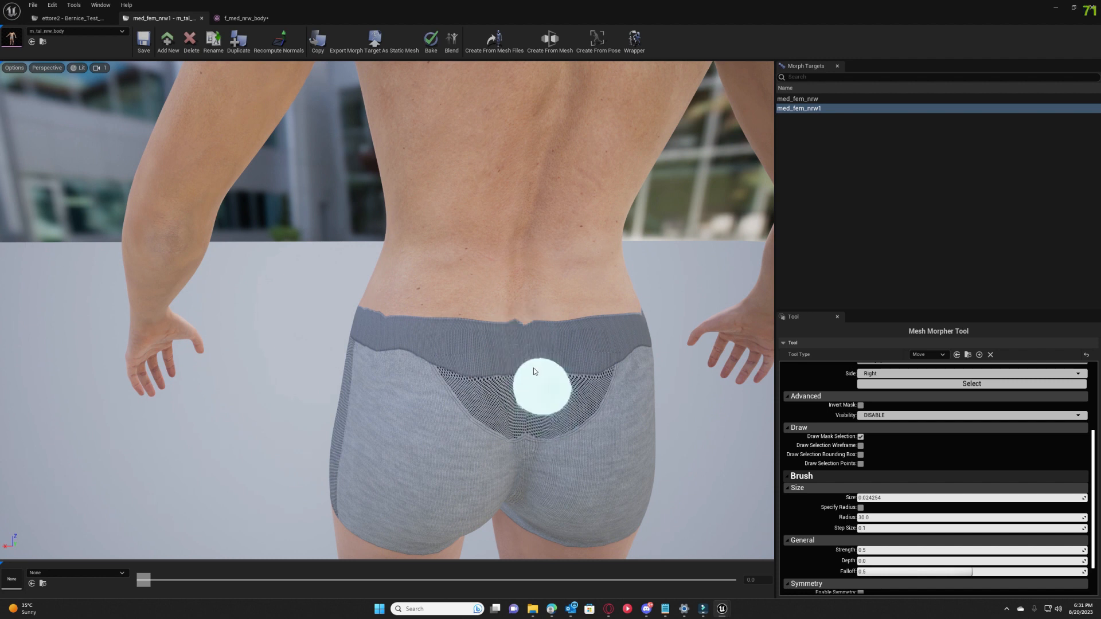
key(w)
mouse_move(552, 403)
right_down()
mouse_move(563, 392)
mouse_move(516, 310)
mouse_move(608, 356)
mouse_move(677, 344)
mouse_move(703, 354)
right_up()
key(s)
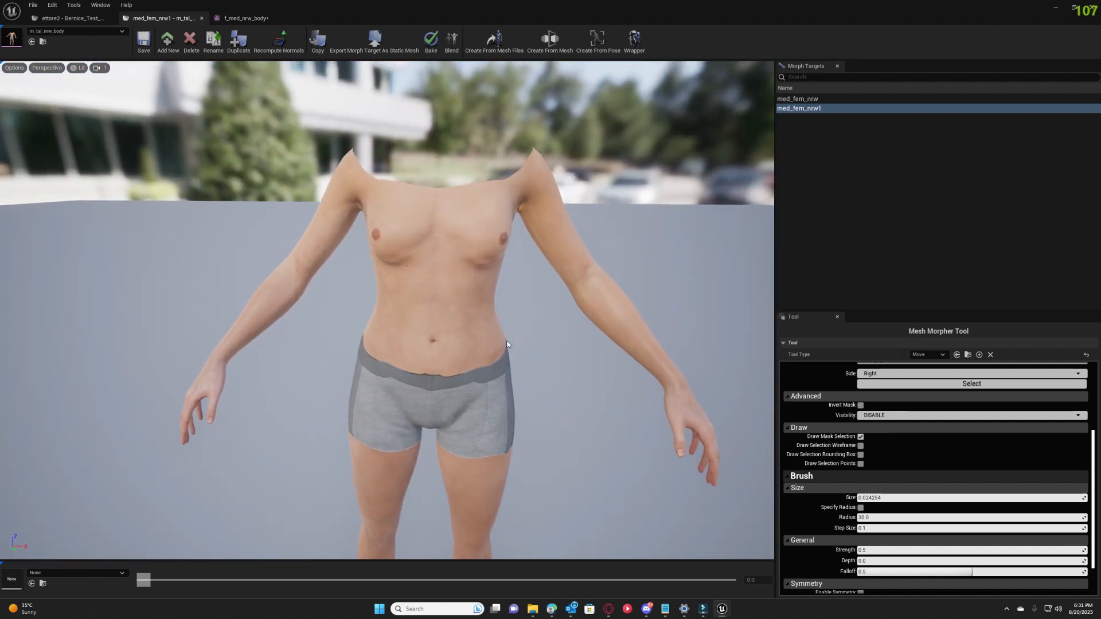
Set up a new morph target from the f_med_nrw_body skeletal mesh and name it Med_fem_nrw2.
click(549, 41)
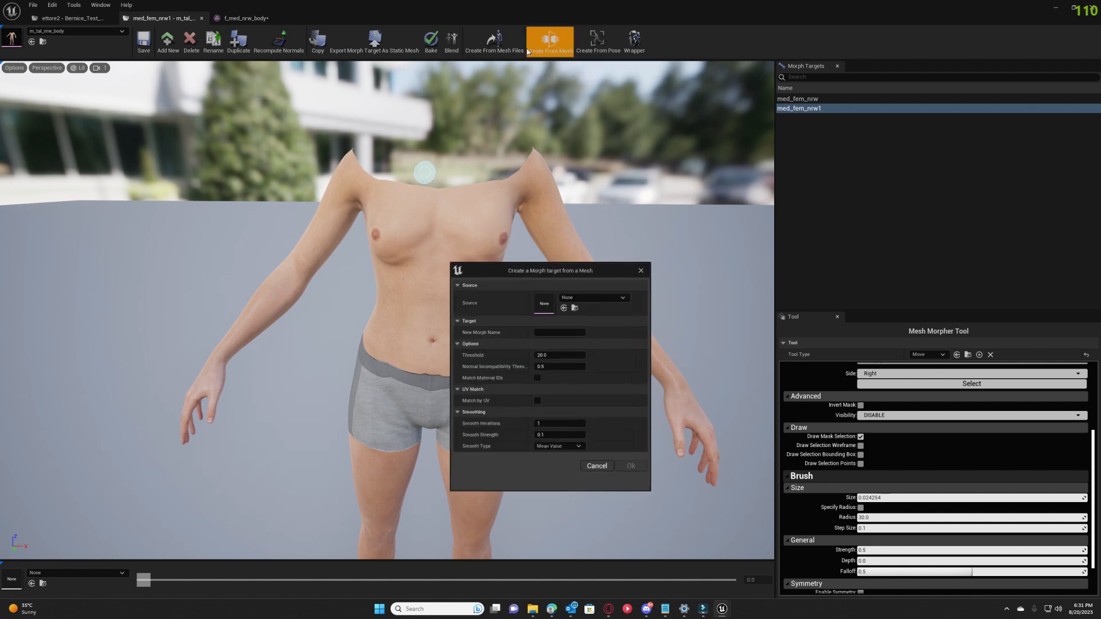
click(574, 302)
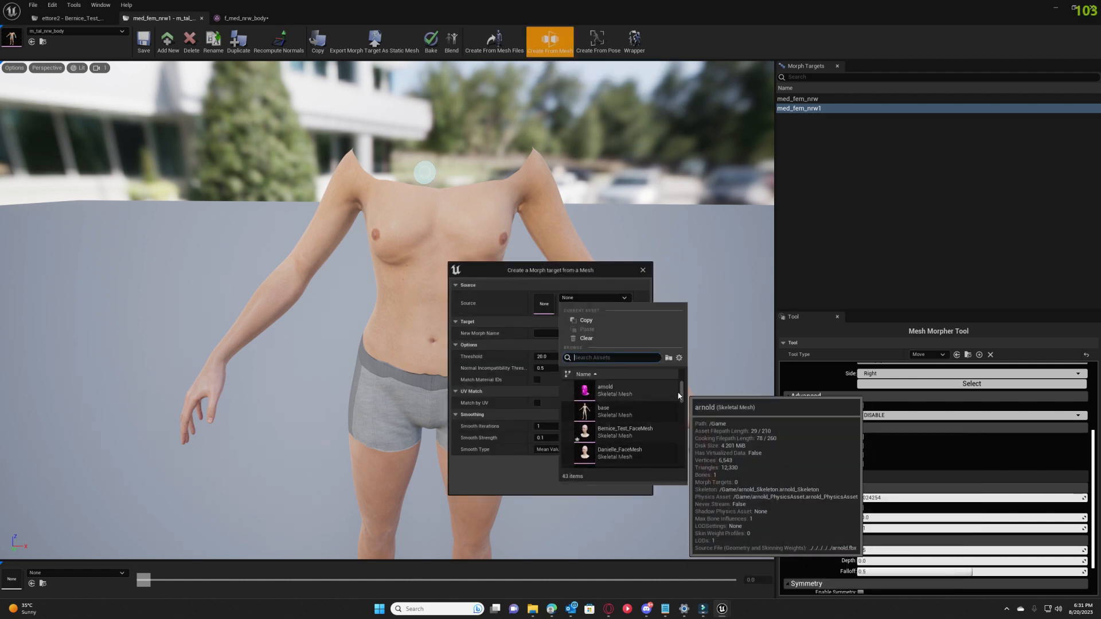
text(med)
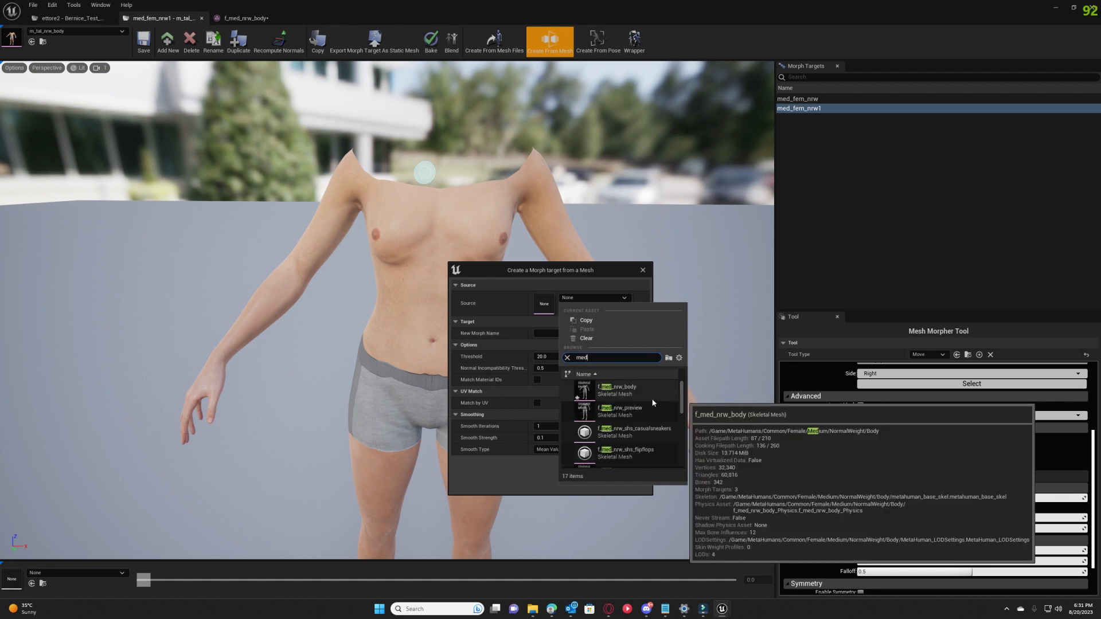
click(643, 392)
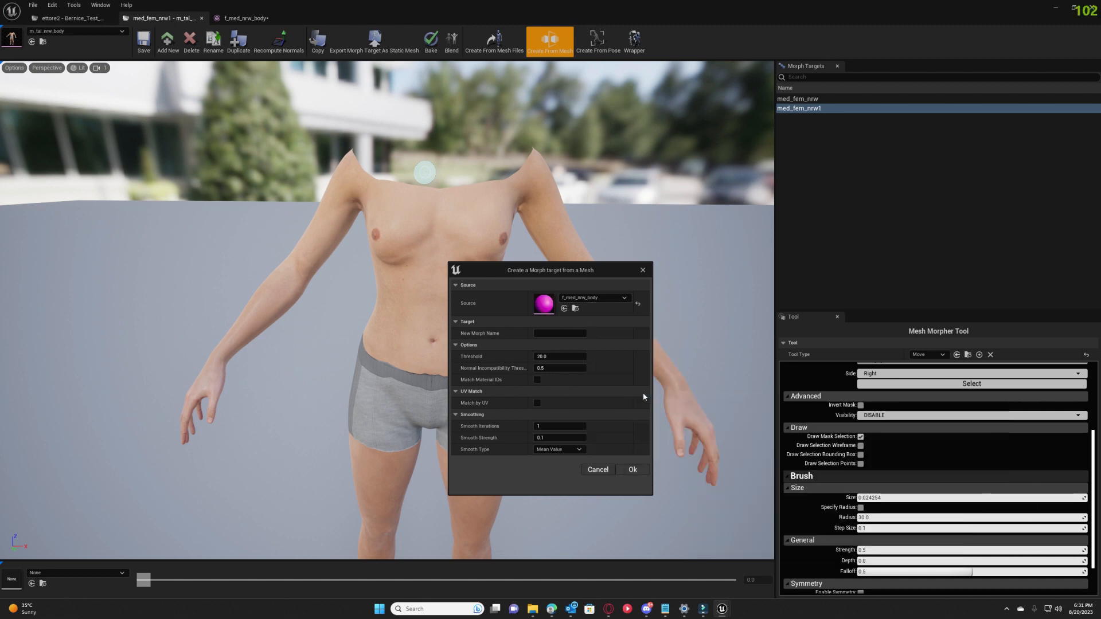
click(546, 334)
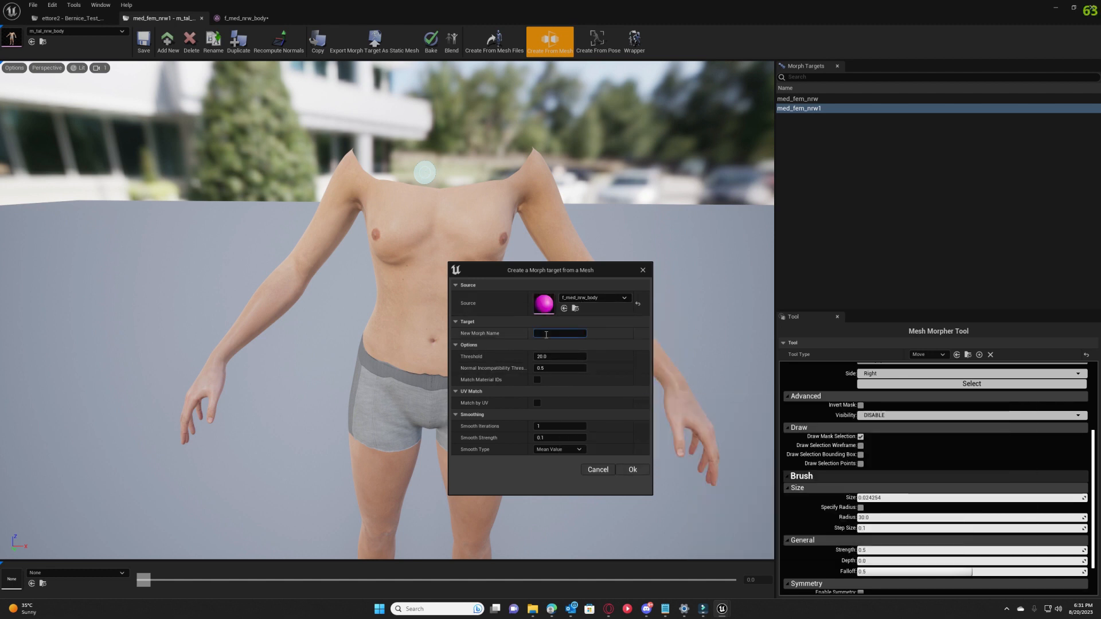
text(Med_fem_nrw2)
Create the Med_fem_nrw2 morph target using Match by UV with 5 Match UV Iterations and 0 Smooth Iterations.
click(537, 403)
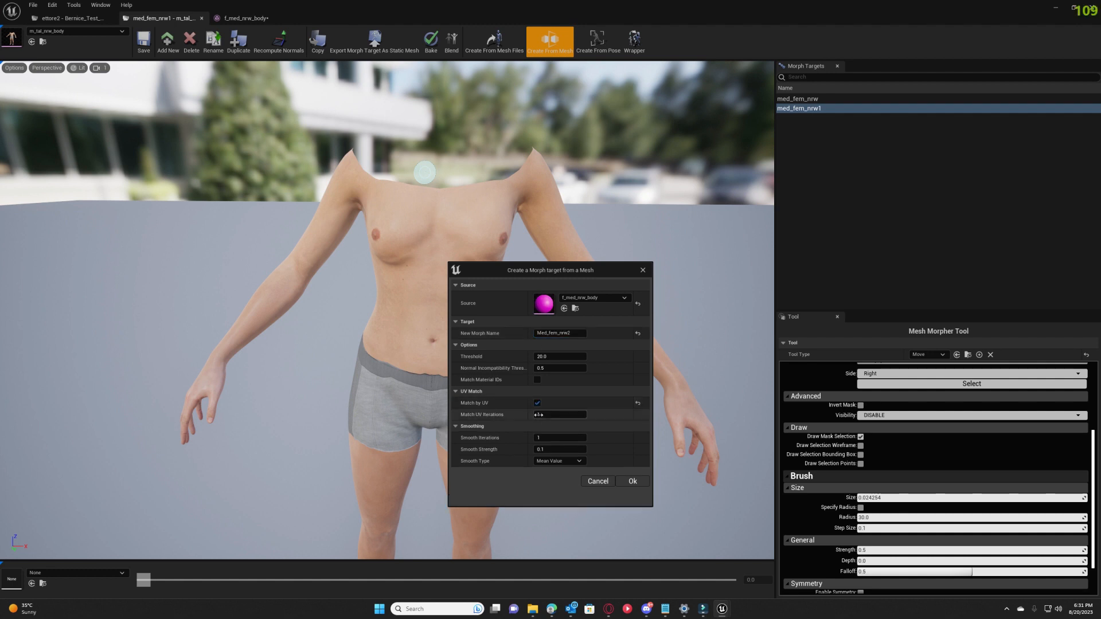
click(559, 415)
text(5)
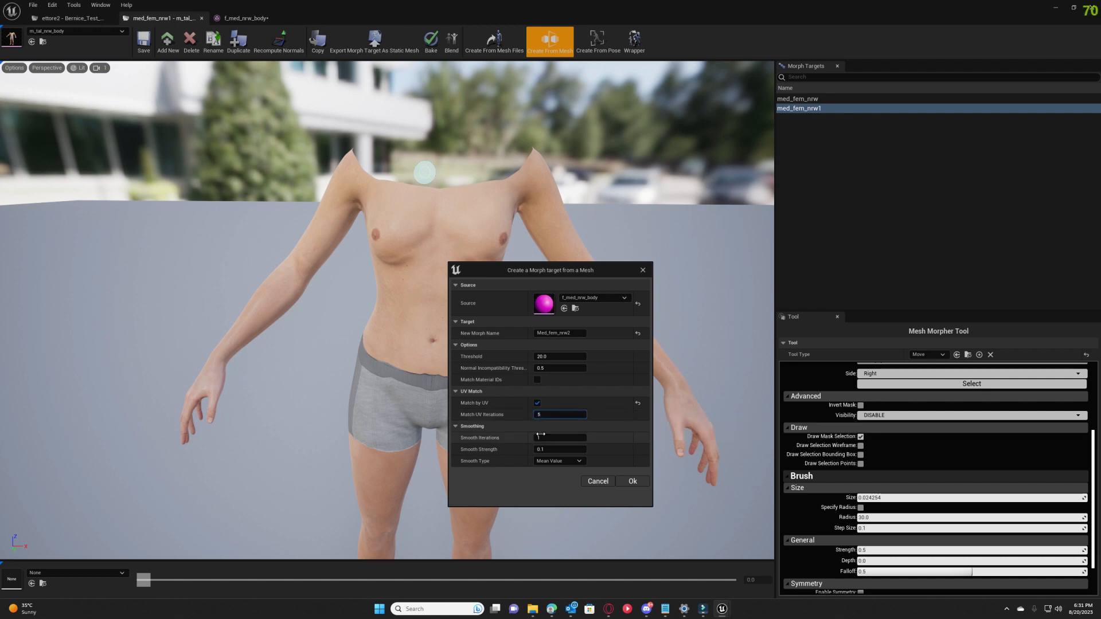
click(540, 437)
text(0)
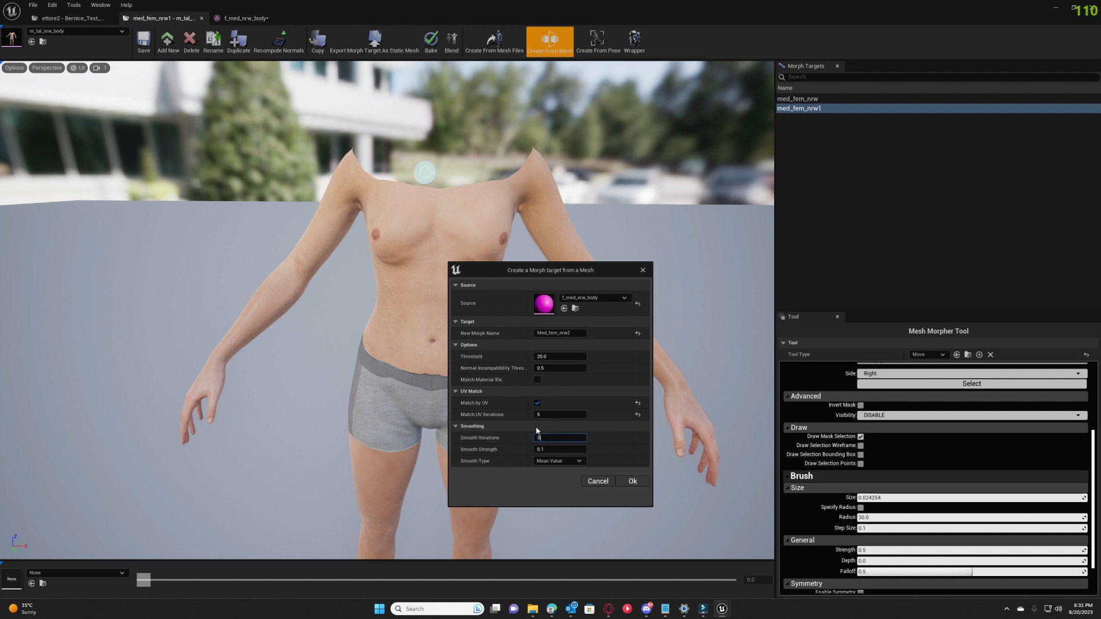
click(633, 482)
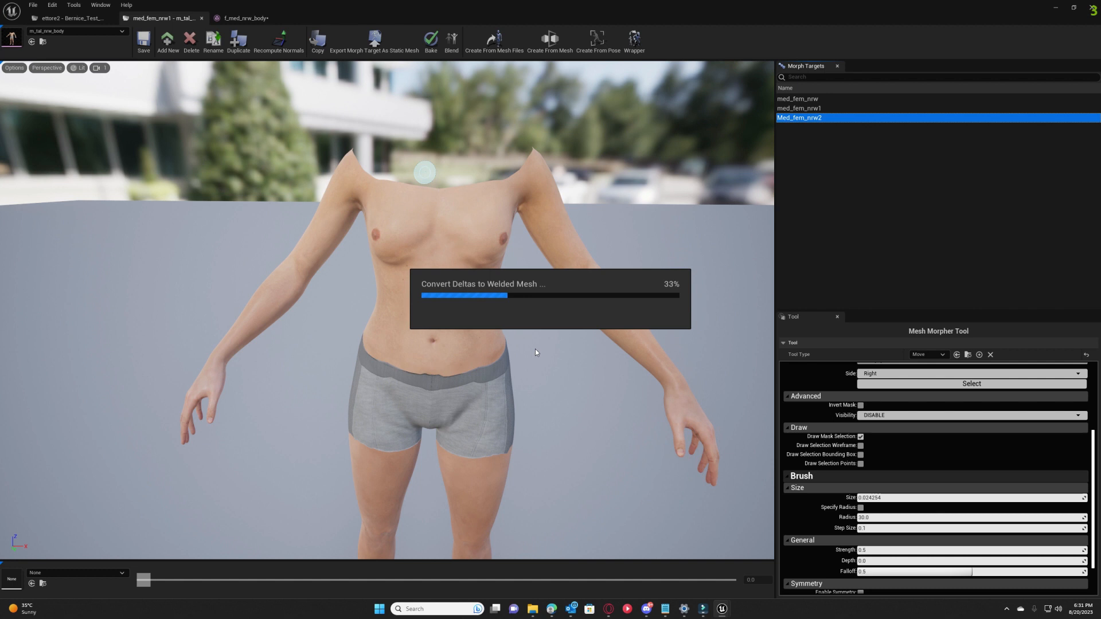
Examine the unsmoothed Med_fem_nrw2 body mesh around the back, shoulders and waistband.
right_drag(536, 348, 13, 312)
right_drag(401, 333, 536, 350)
mouse_move(475, 309)
right_down()
mouse_move(453, 390)
mouse_move(482, 408)
mouse_move(579, 396)
mouse_move(602, 381)
mouse_move(605, 338)
mouse_move(553, 367)
mouse_move(482, 352)
mouse_move(459, 333)
mouse_move(551, 167)
mouse_move(455, 362)
mouse_move(466, 381)
mouse_move(439, 430)
mouse_move(548, 497)
mouse_move(428, 241)
right_up()
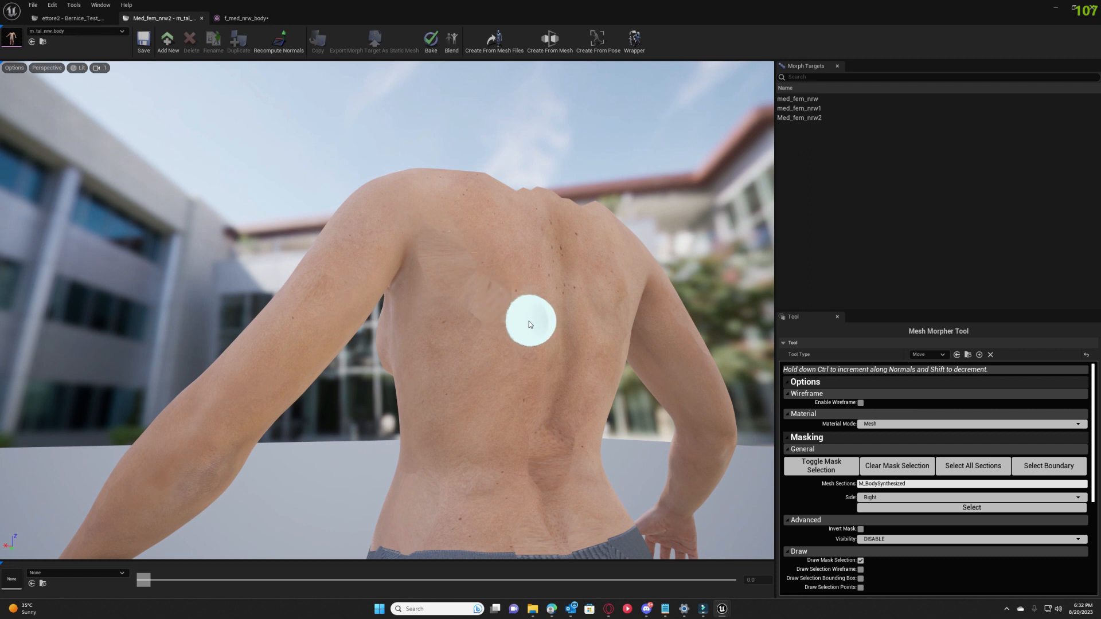
mouse_move(497, 321)
right_down()
mouse_move(437, 251)
mouse_move(494, 219)
mouse_move(760, 152)
right_up()
Compare the med_fem_nrw1 and Med_fem_nrw2 morph targets around the waistband and shorts.
click(820, 108)
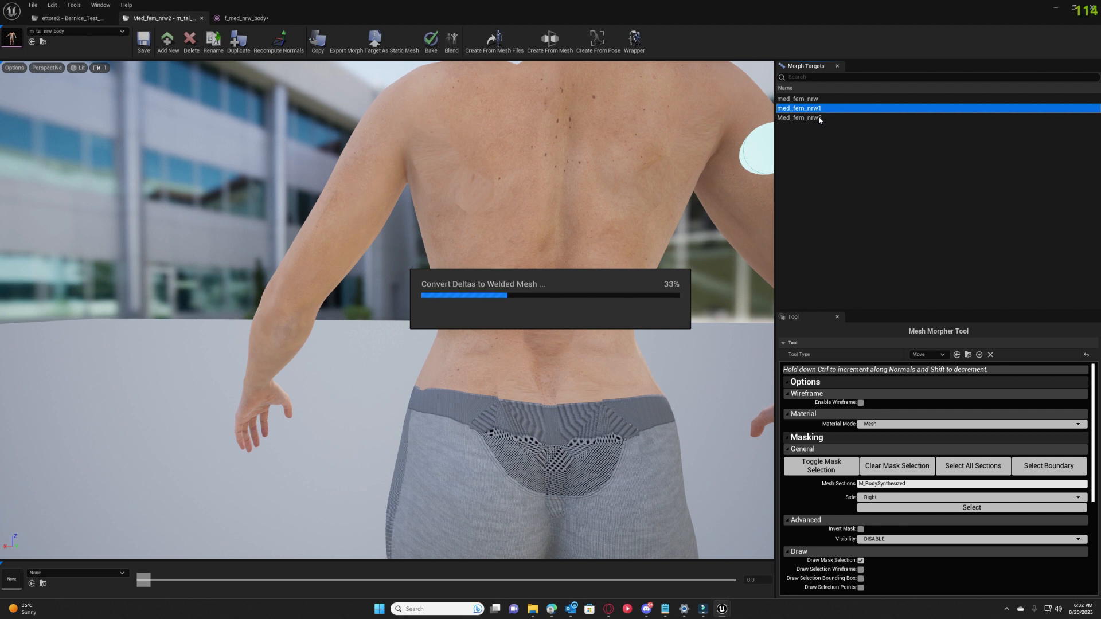
mouse_move(637, 152)
alt+mouse_down()
mouse_move(418, 180)
mouse_move(218, 228)
alt+mouse_up()
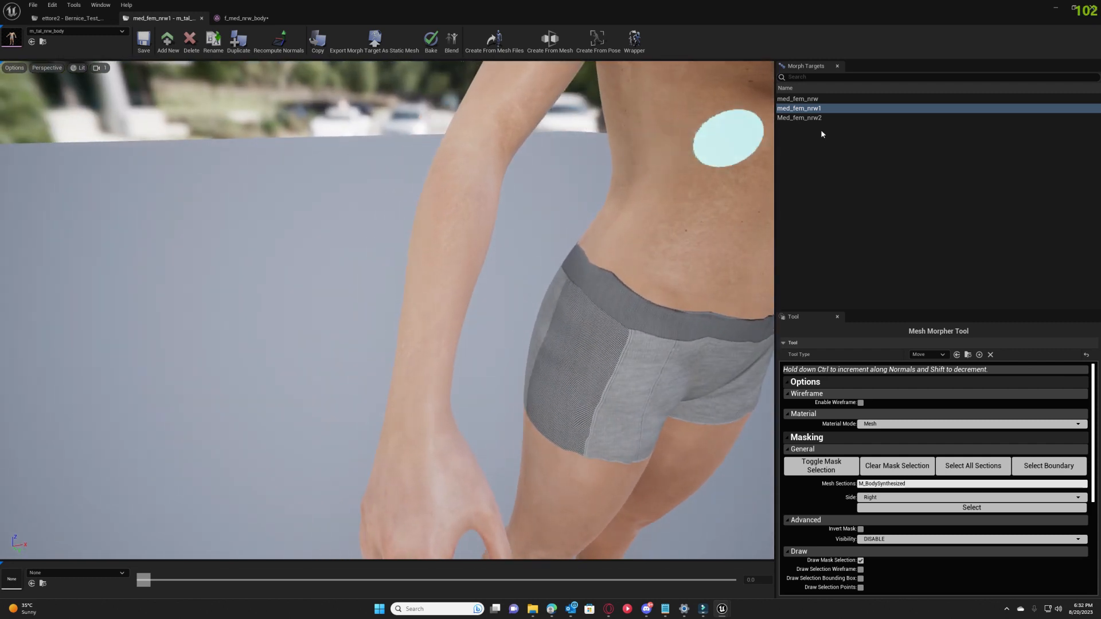
click(836, 118)
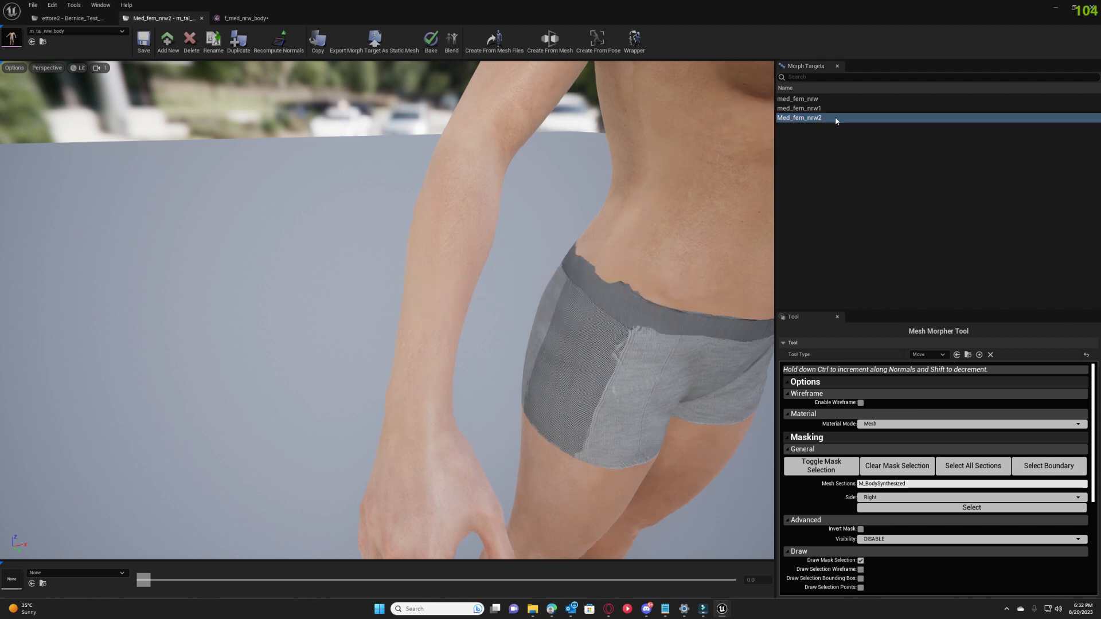
alt+drag(716, 149, 579, 109)
key(s)
mouse_move(493, 267)
right_down()
mouse_move(346, 283)
mouse_move(418, 278)
mouse_move(417, 289)
right_up()
right_drag(716, 151, 609, 299)
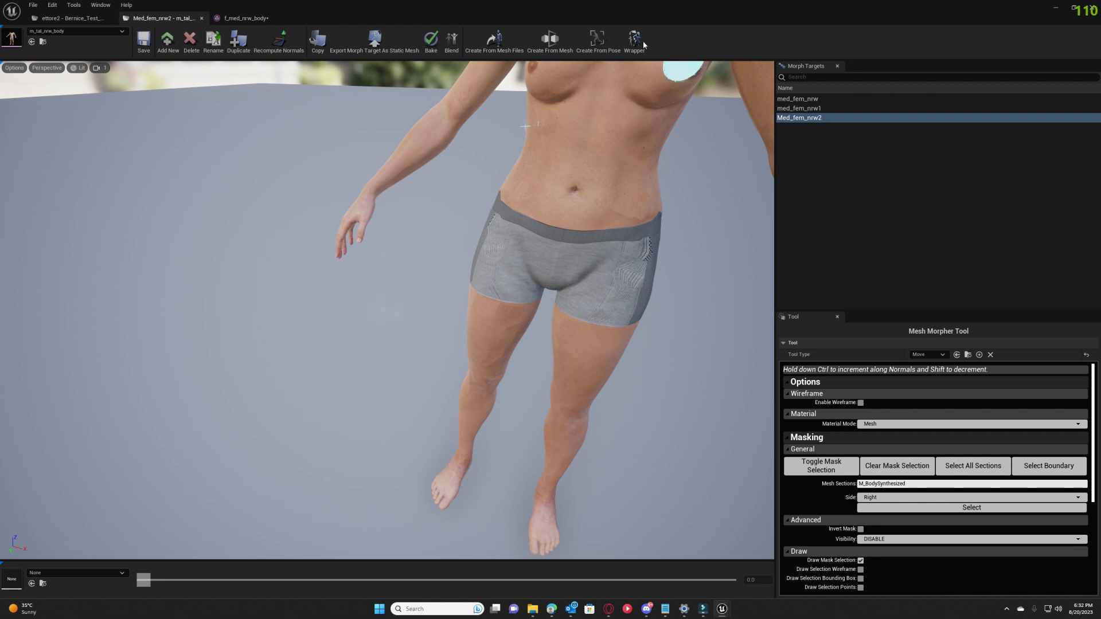
Return to the Bernice_Test_FaceMesh morph editor, clear the ettore2 morph target selection, and view the base face.
click(571, 50)
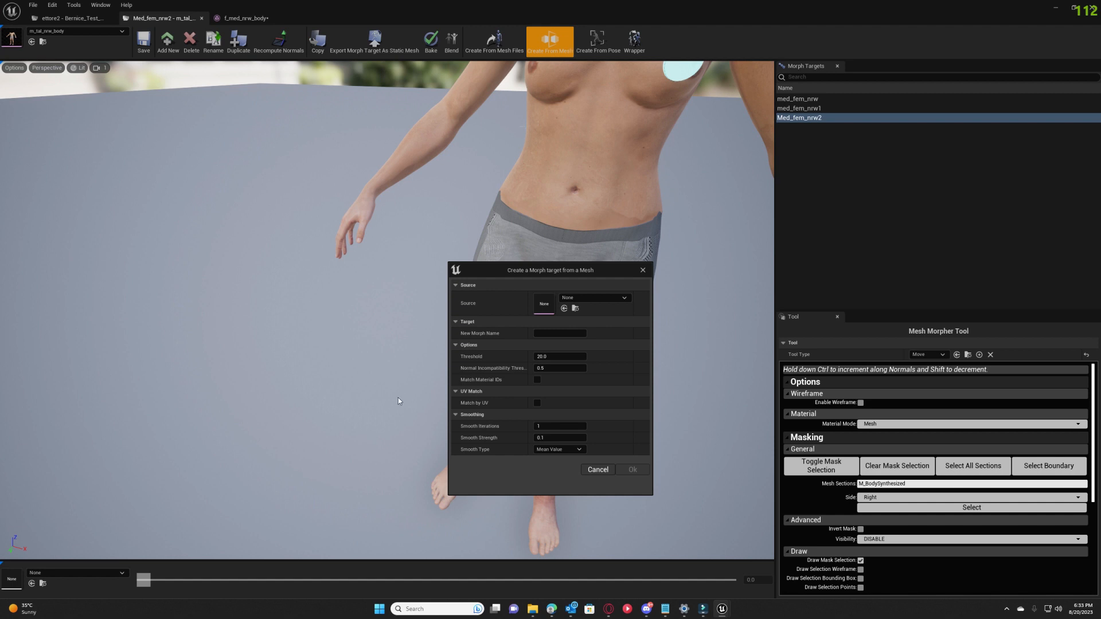
click(643, 271)
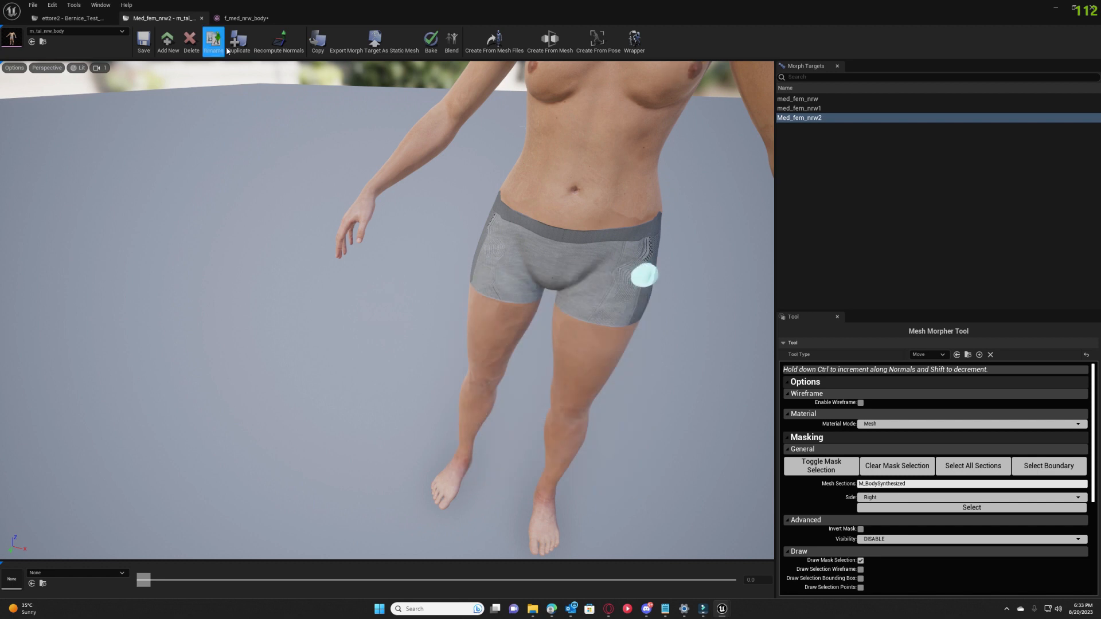
click(63, 19)
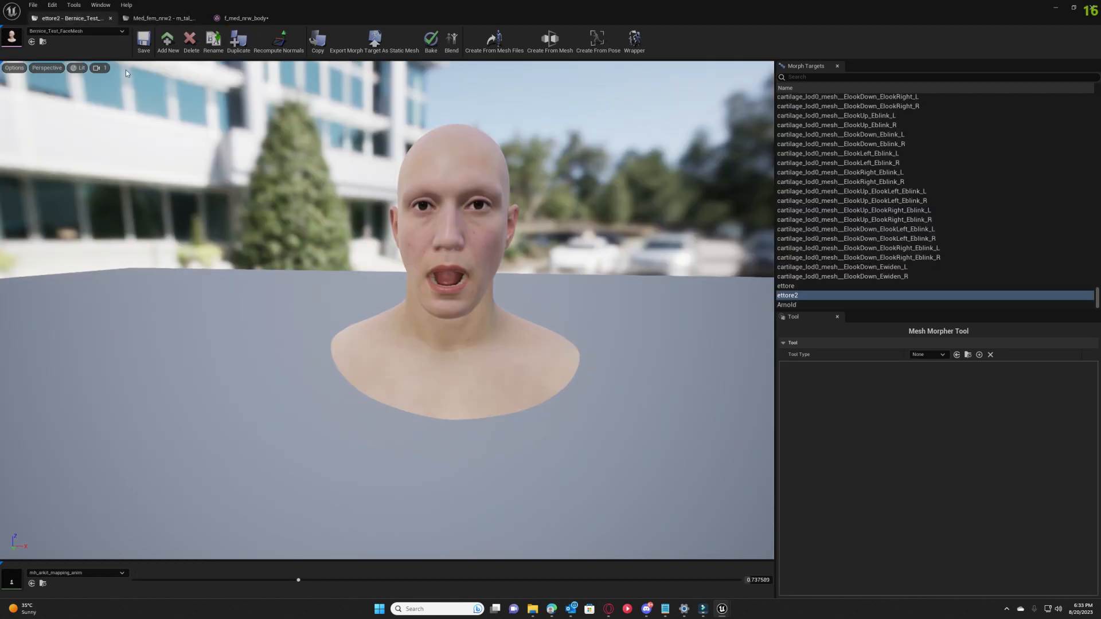
right_click(812, 298)
click(855, 313)
right_drag(580, 315, 618, 295)
key(w)
key(s)
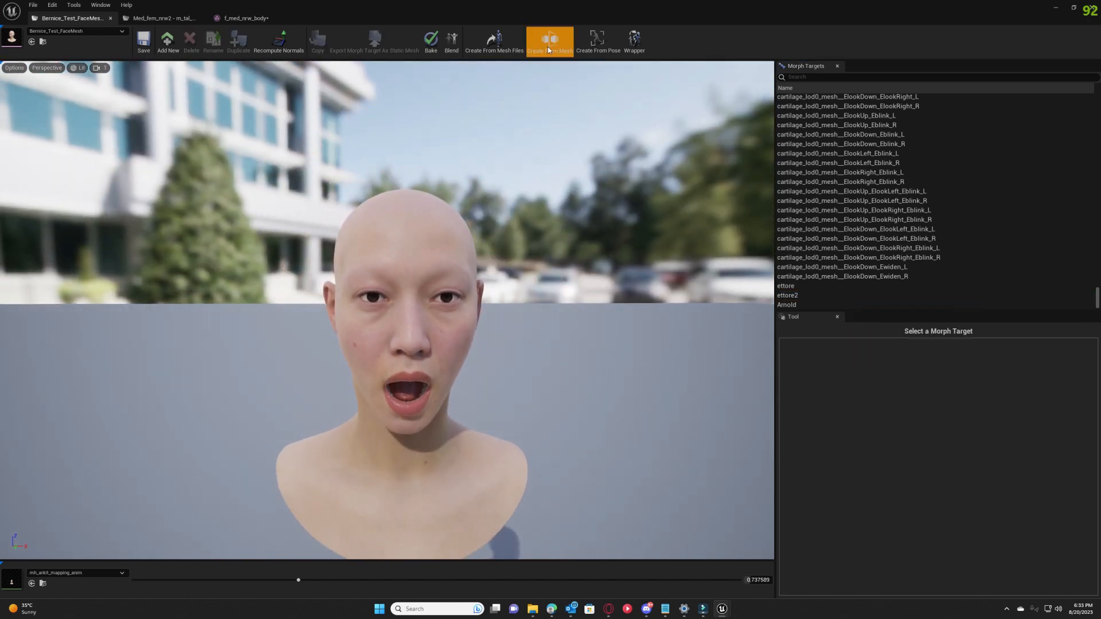
Pick Ettore_Tal_NW_FaceMesh as the morph source, open its mesh asset, and dismiss the morph creation dialog.
click(548, 50)
click(592, 297)
text(ett)
click(622, 394)
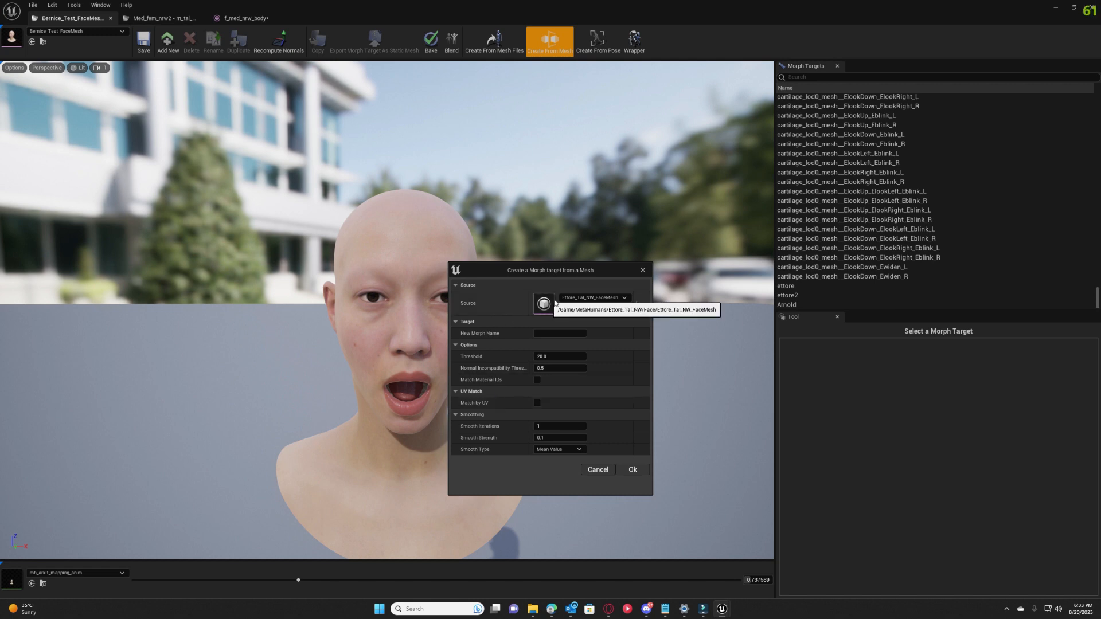
click(645, 272)
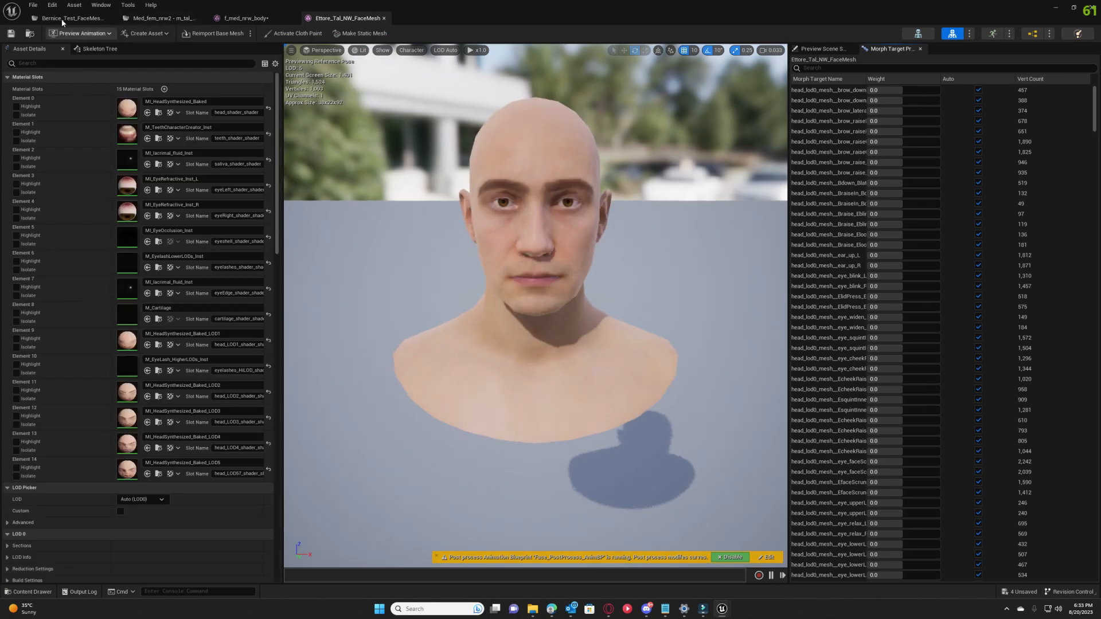
Open the Bernice_Test_FaceMesh asset and compare its vertex and triangle statistics with those of Ettore_Tal_NW_FaceMesh.
click(69, 18)
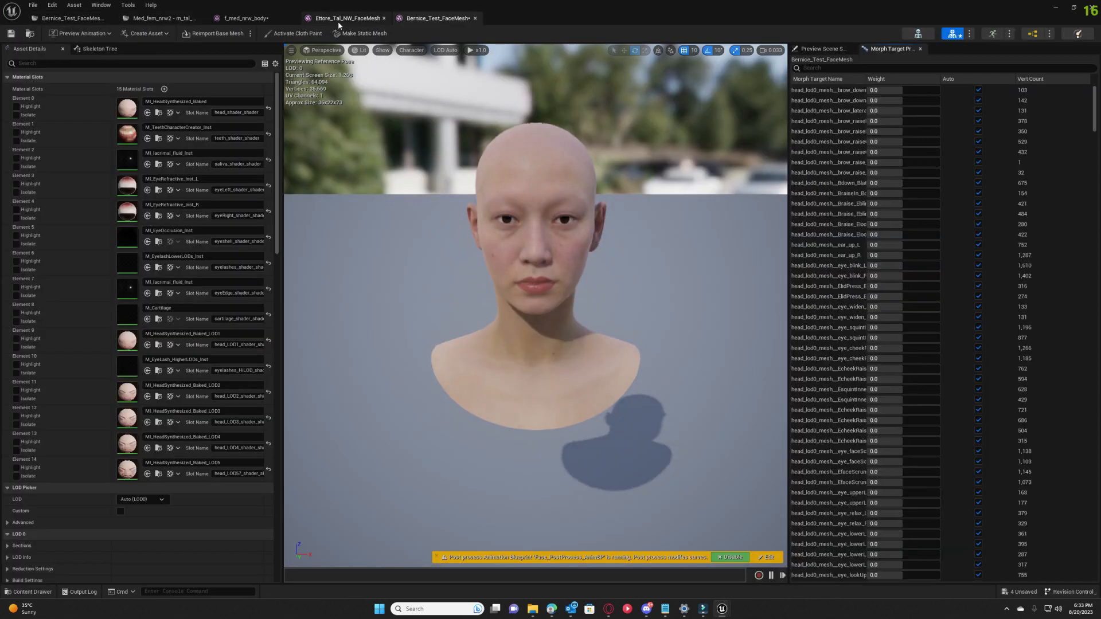
click(348, 18)
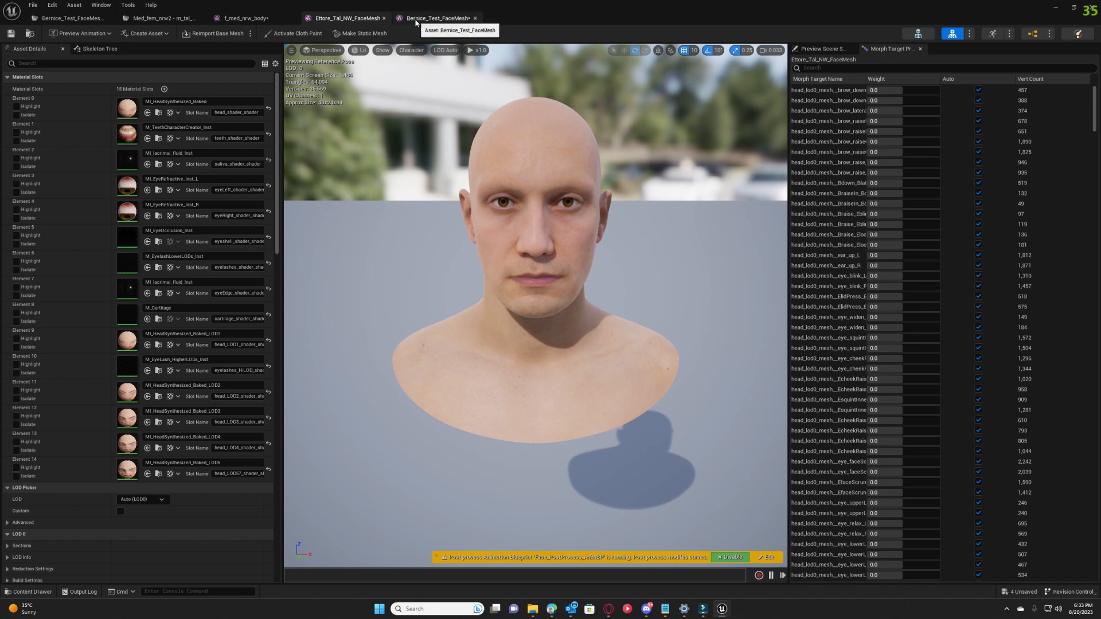
click(434, 18)
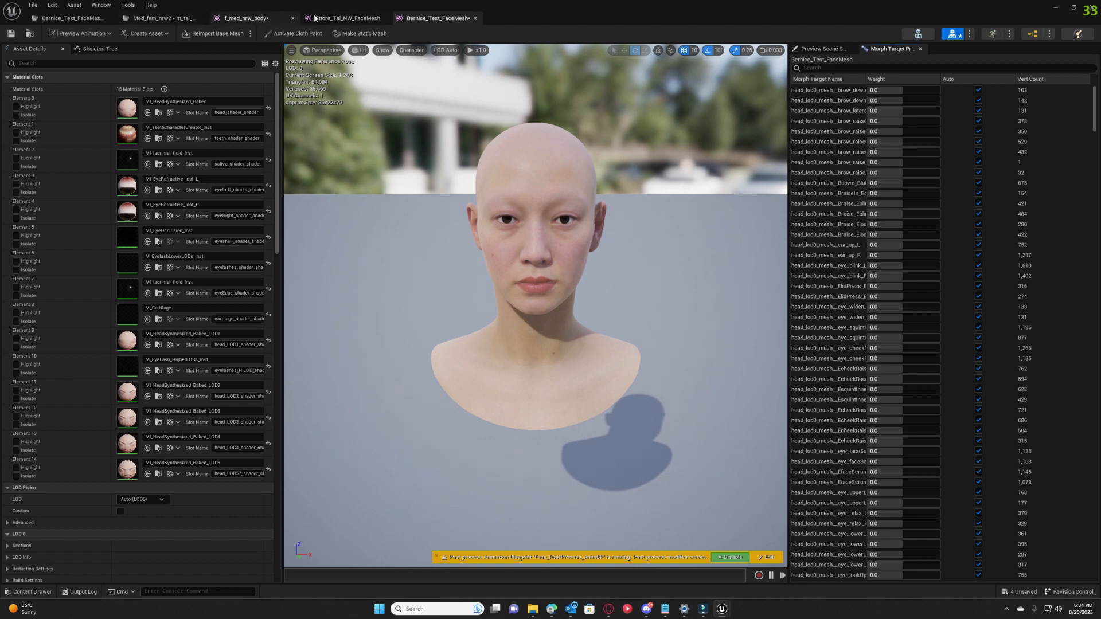
Open the SK_NewMetaHumanIdentity1 skeletal mesh and compare its vertex statistics with the Ettore and Bernice face meshes.
click(1054, 10)
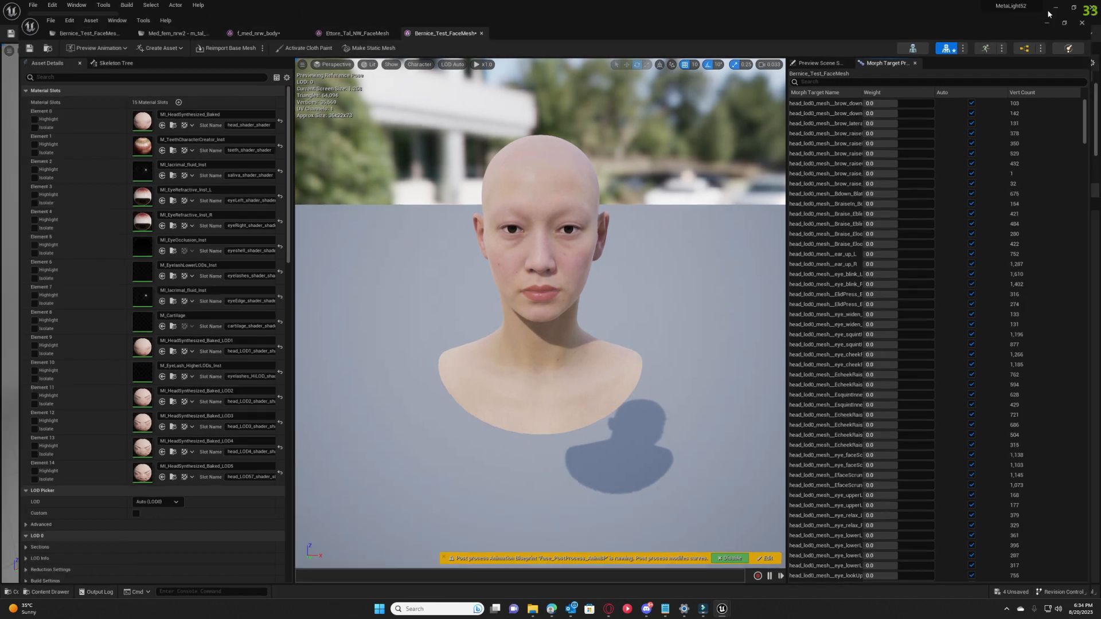
click(33, 591)
double_click(314, 526)
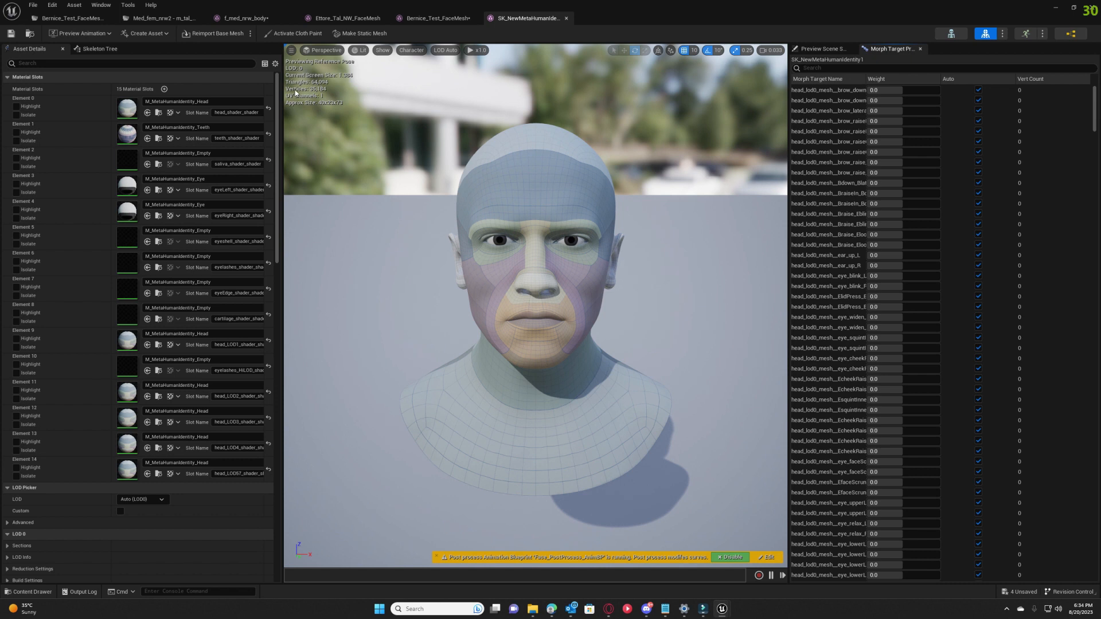
click(445, 52)
right_drag(344, 103, 328, 91)
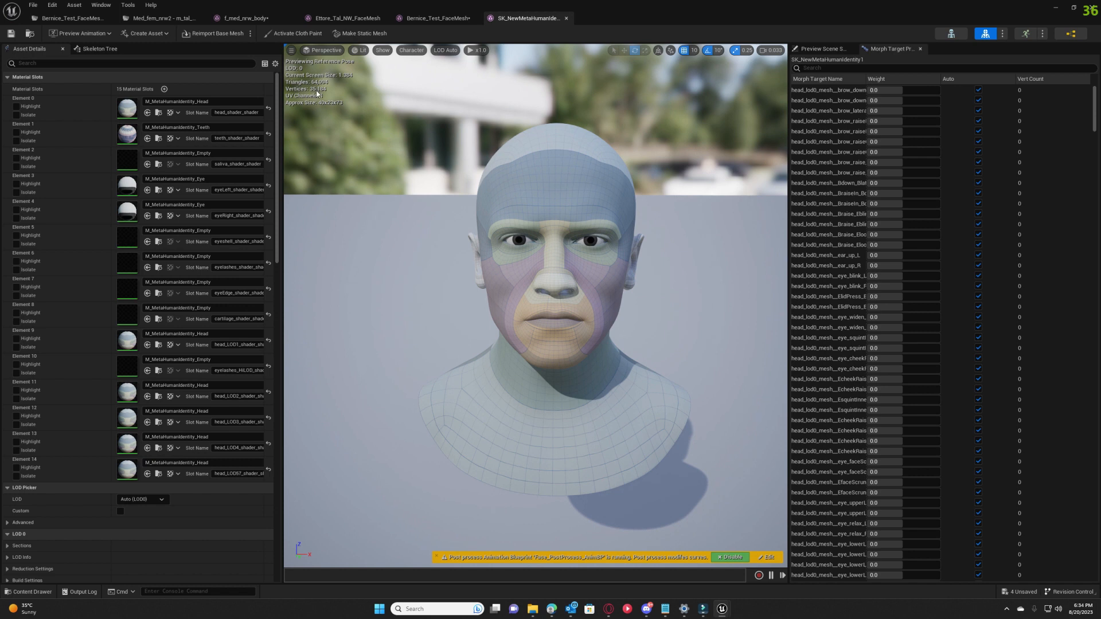
click(345, 19)
click(438, 18)
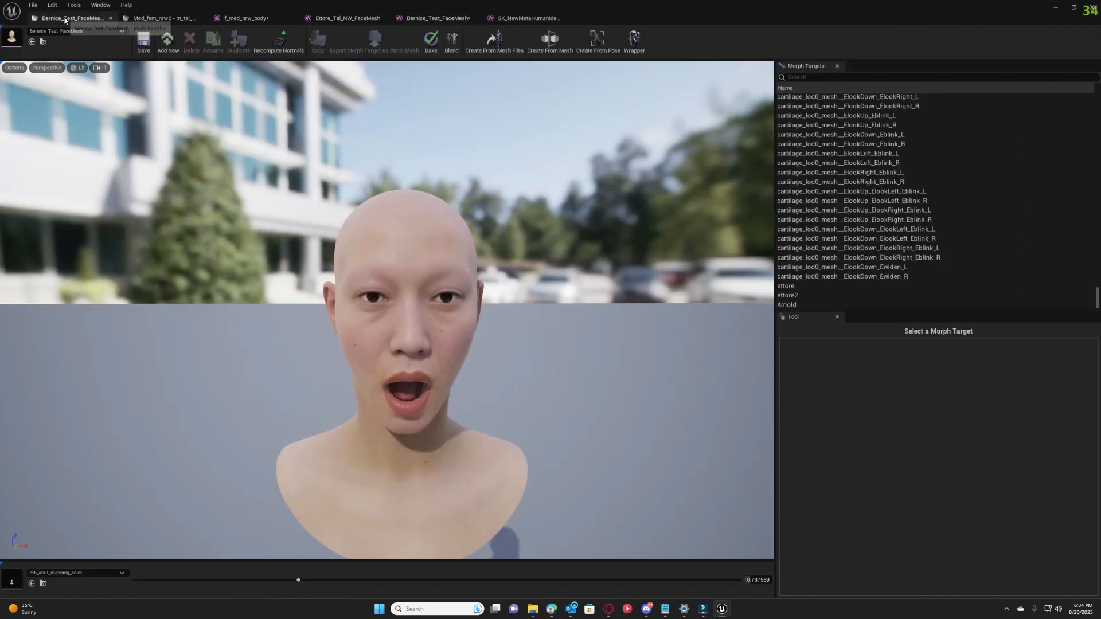
Start a morph target from mesh for Bernice_Test_FaceMesh, using SK_NewMetaHumanIdentity1 as the source and Identity as the morph name.
click(71, 18)
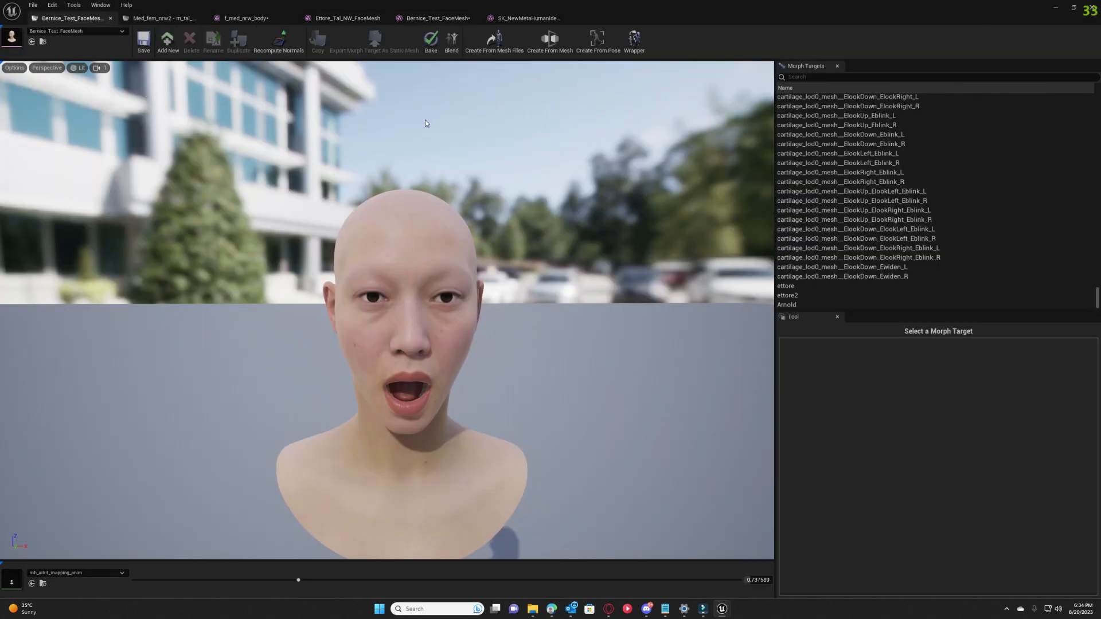
click(551, 38)
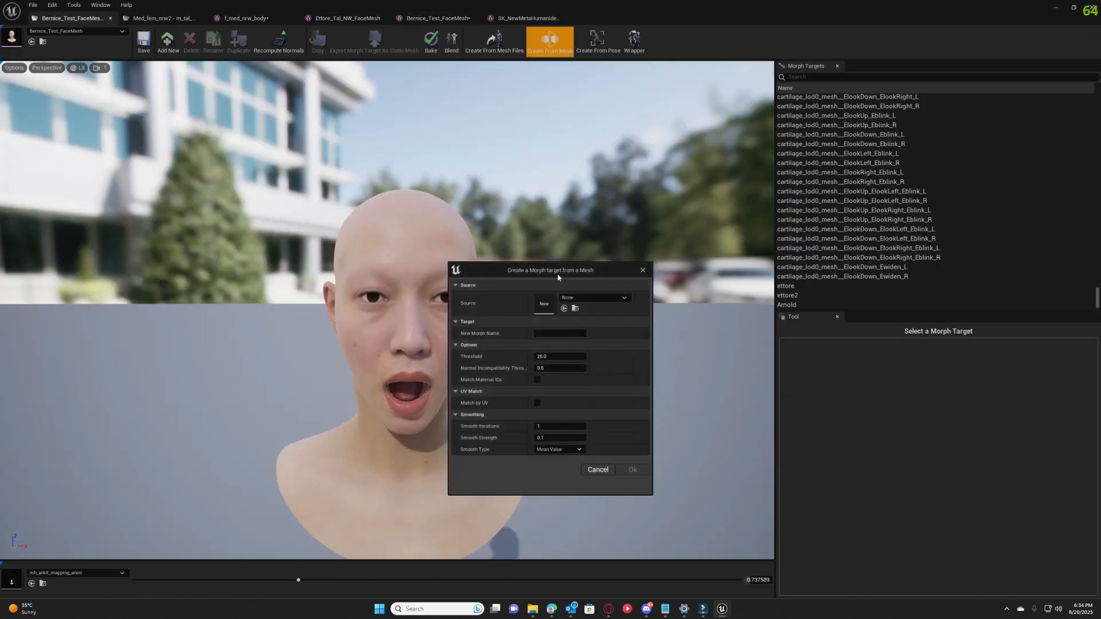
click(576, 297)
text(iden)
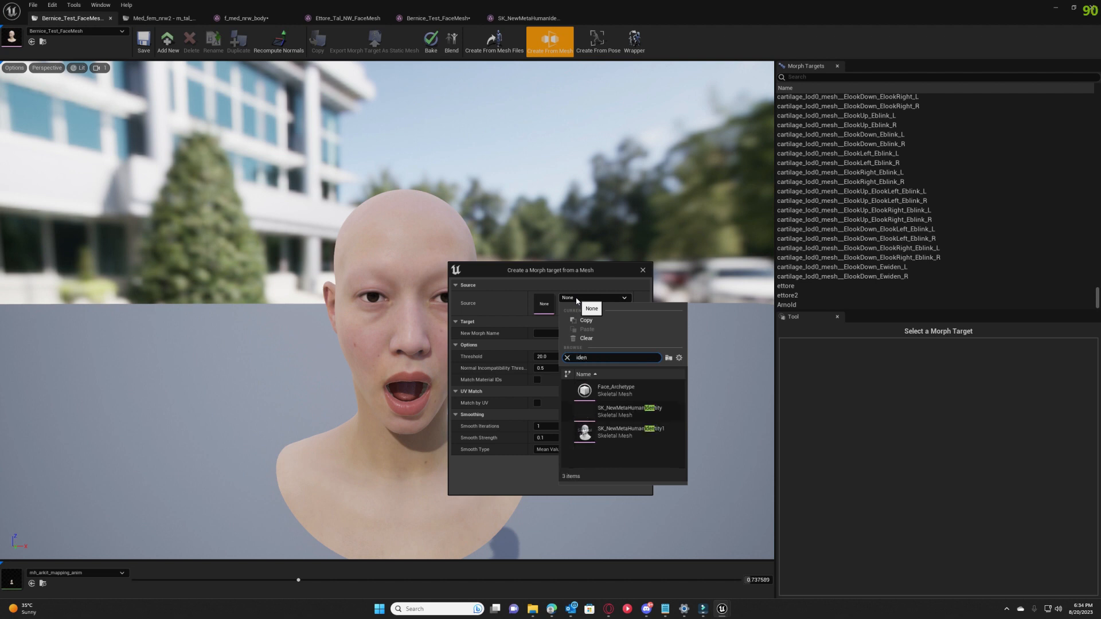
click(631, 430)
click(549, 333)
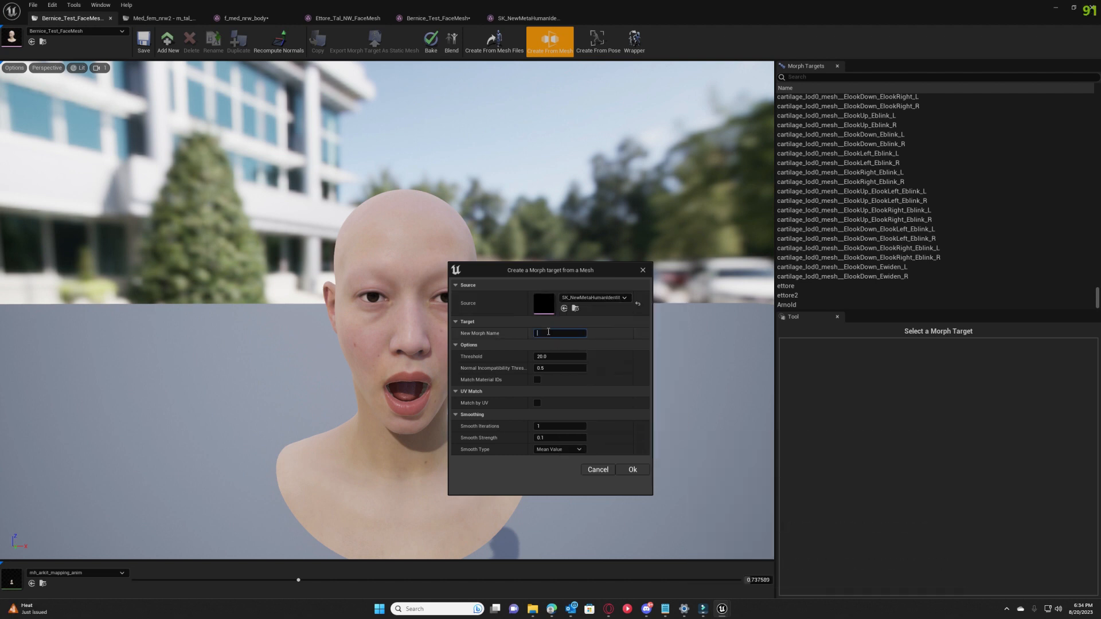
text(Identity)
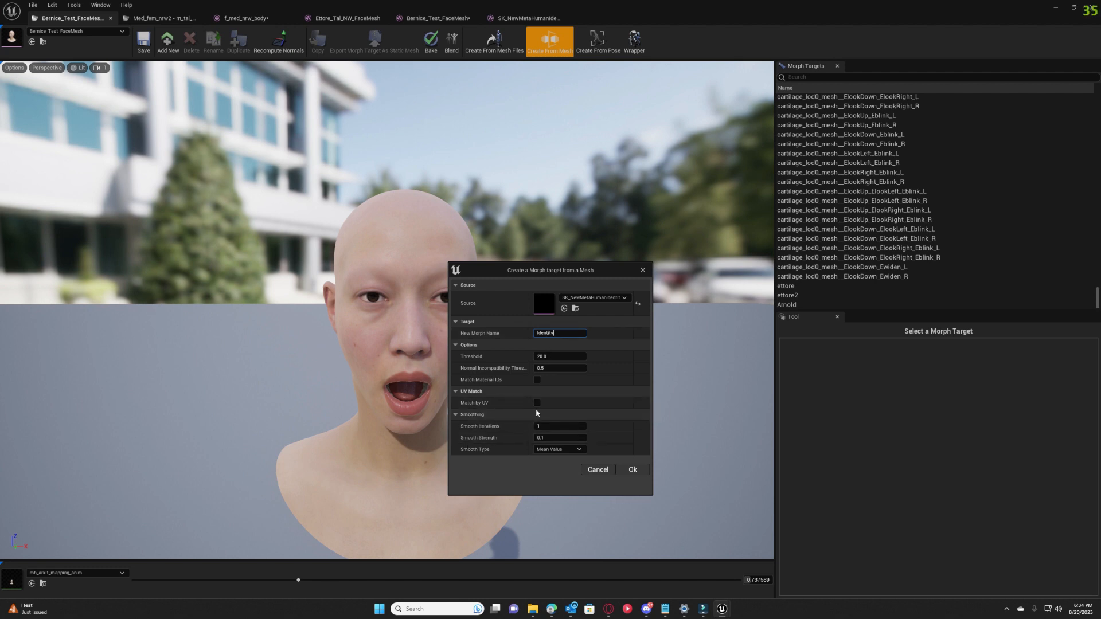
Try to create the Identity morph with smooth iterations set to 0 and UV matching off, and dismiss the message.
click(548, 425)
text(0)
key(Return)
click(633, 476)
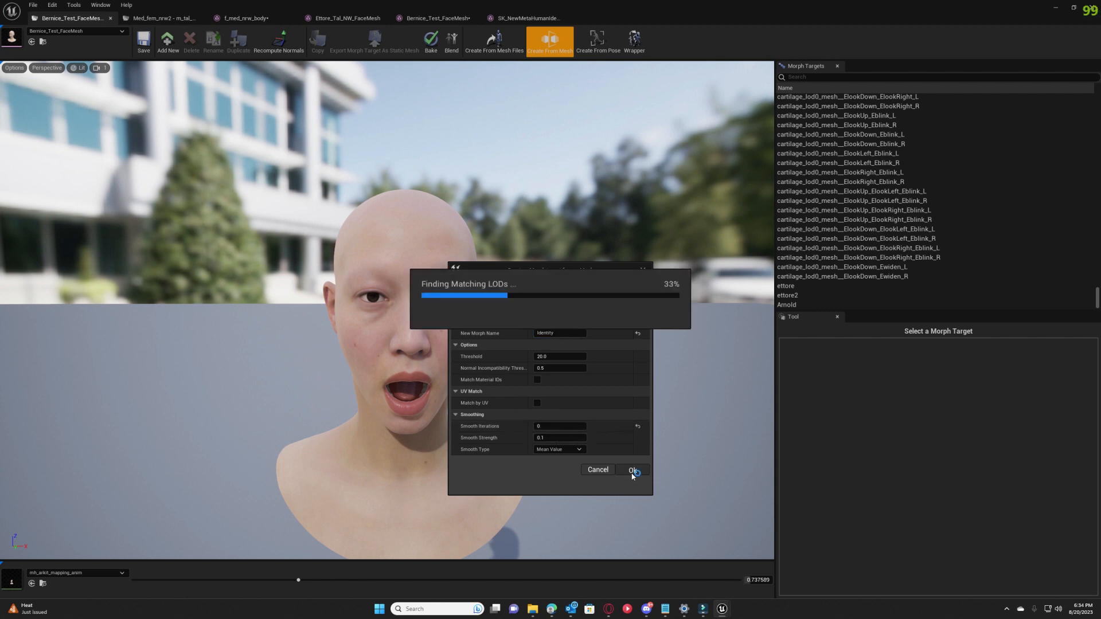
click(595, 321)
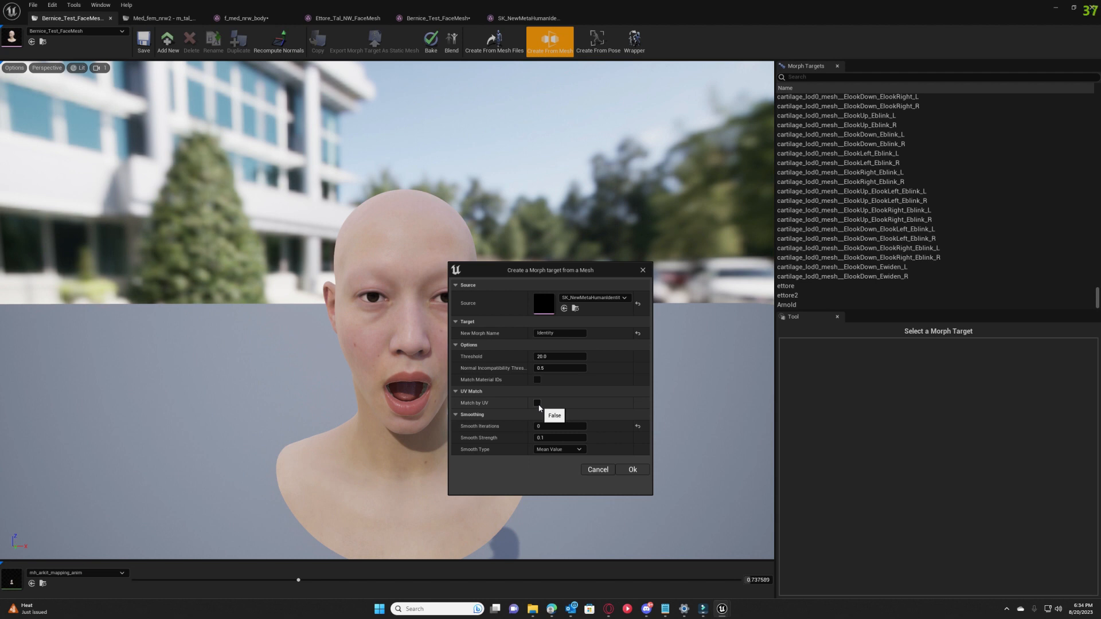
Try to create the Identity morph again with 1 smooth iteration, dismiss the message, and close the morph creation dialog.
click(540, 427)
text(1)
click(539, 479)
click(630, 470)
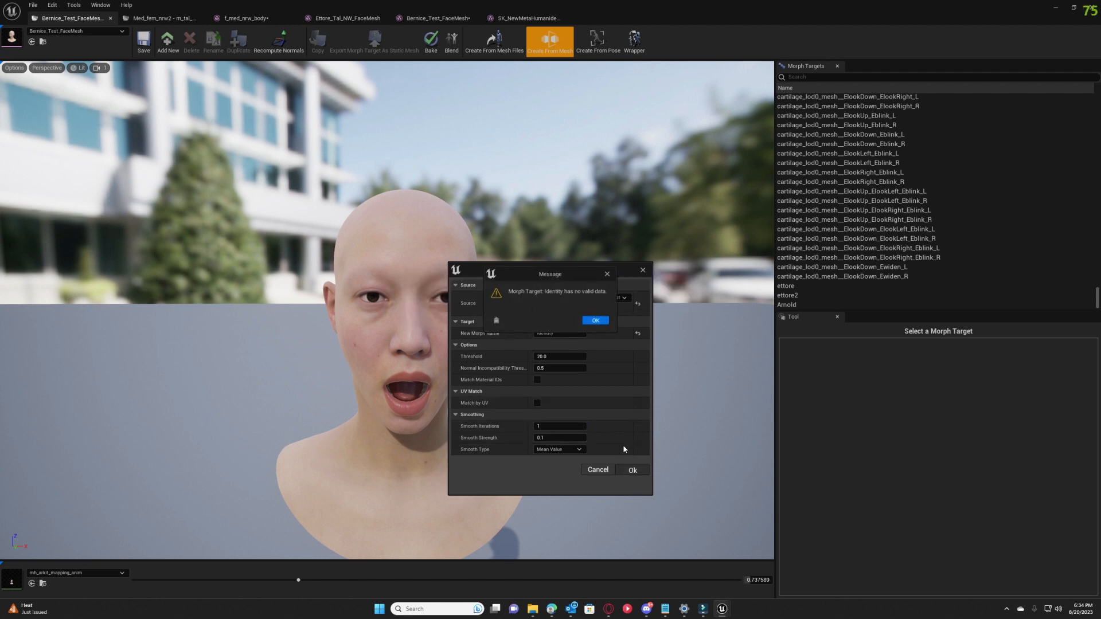
click(595, 320)
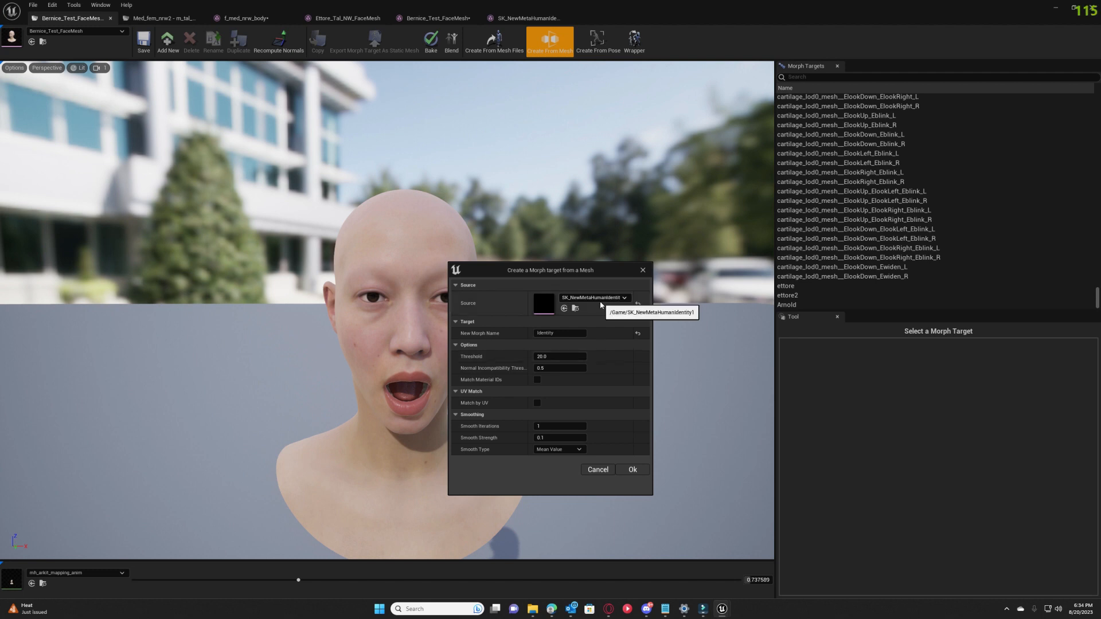
click(643, 270)
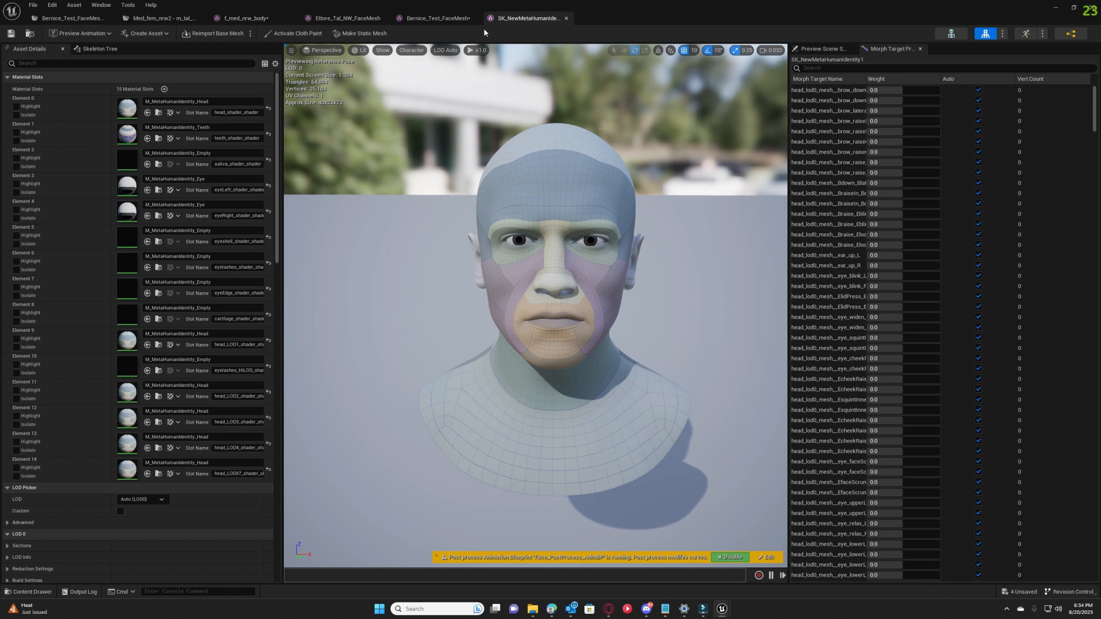
Preview Bernice_Test_FaceMesh and SK_NewMetaHumanIdentity1 at LOD 1 and compare their vertex and triangle statistics.
click(438, 18)
click(445, 50)
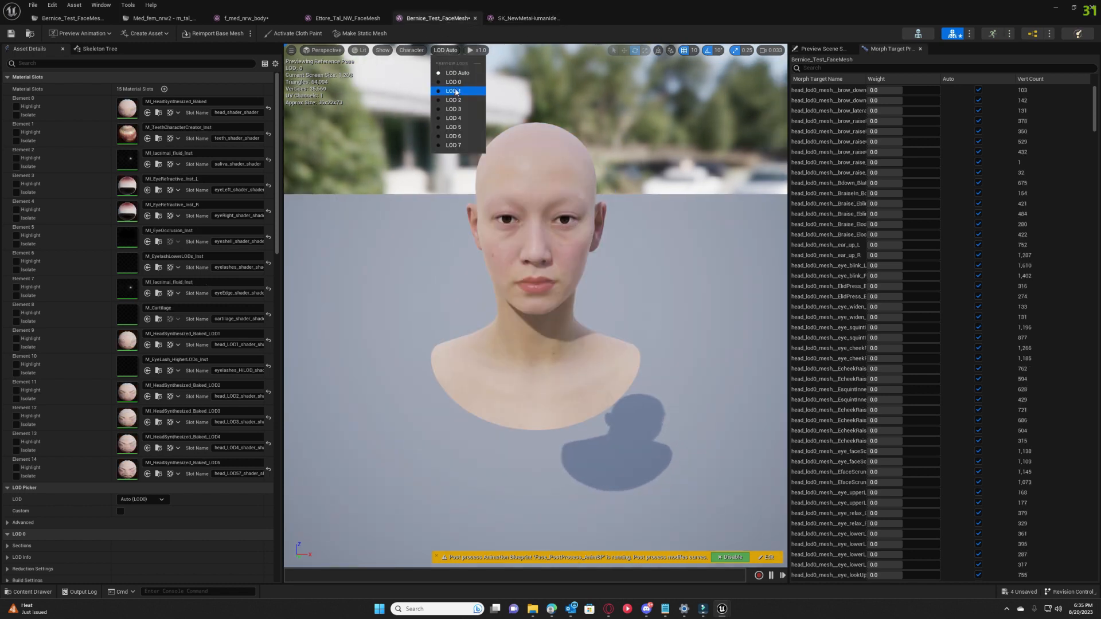
click(453, 82)
click(440, 50)
click(453, 93)
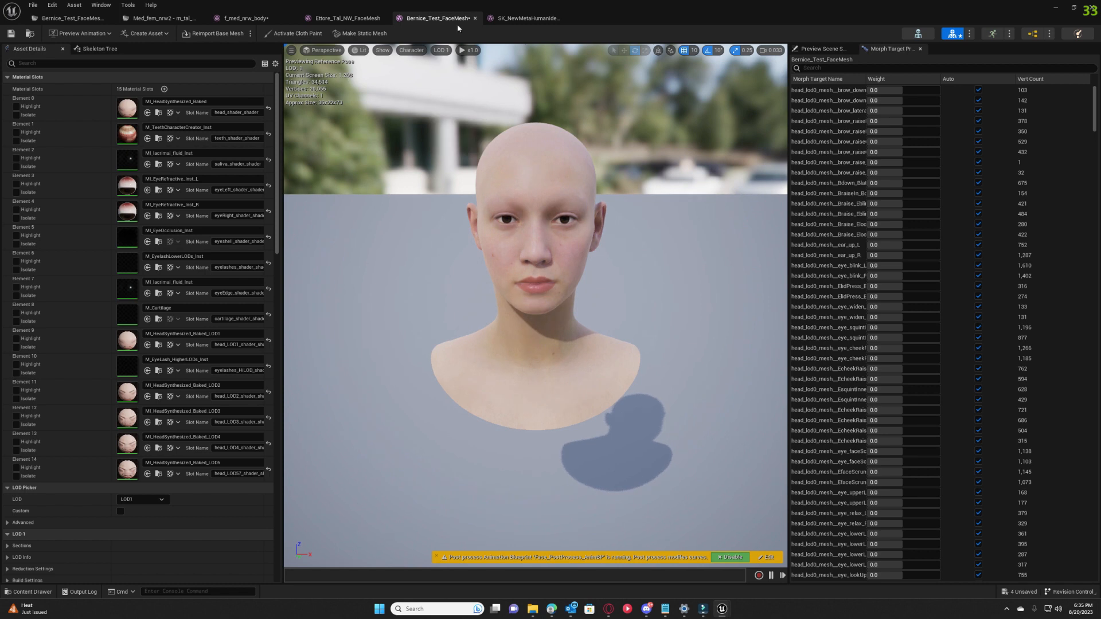
click(526, 18)
click(441, 50)
click(453, 91)
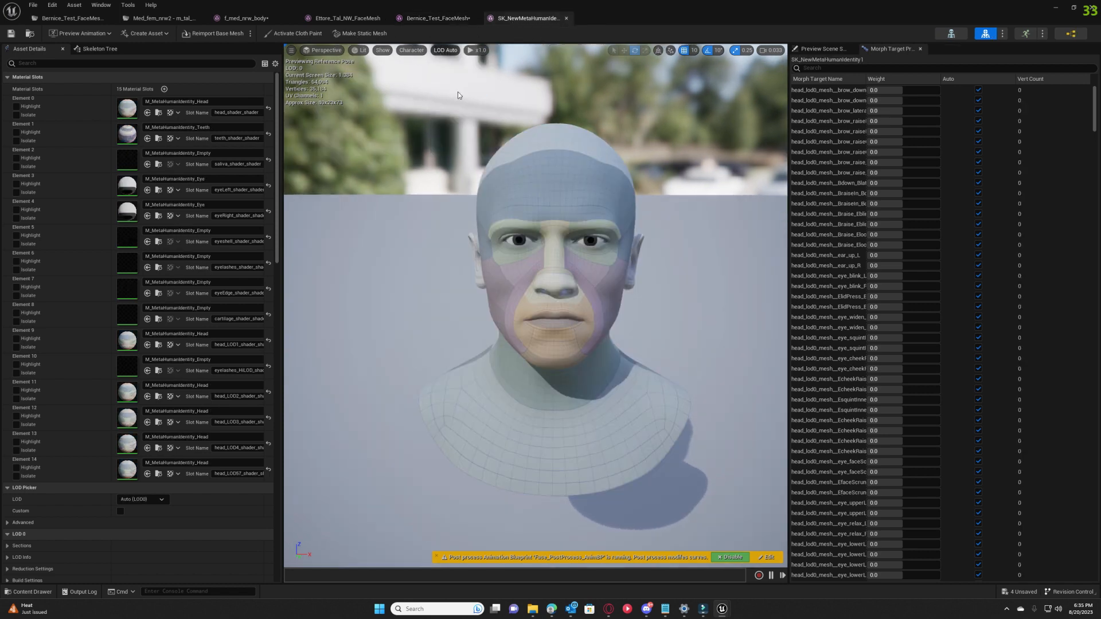
click(437, 18)
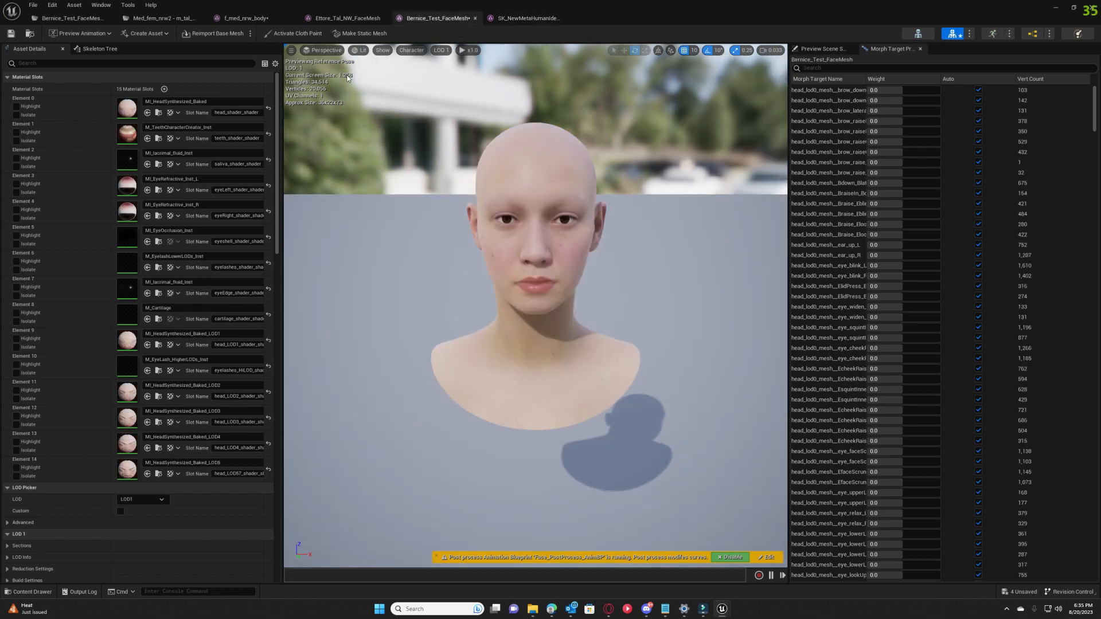
click(510, 17)
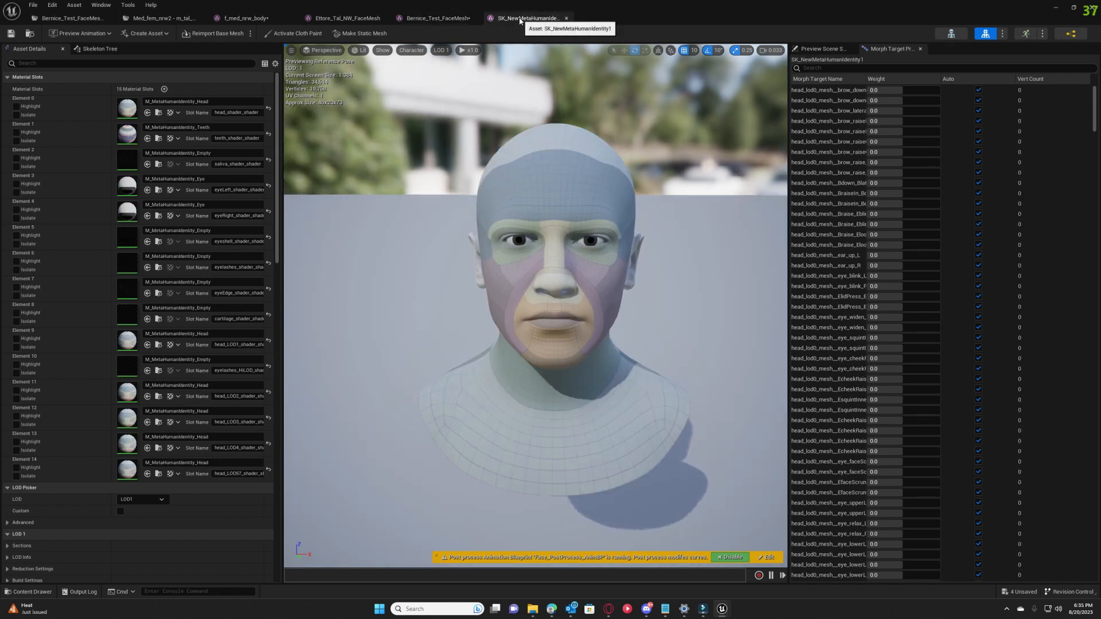
Preview SK_NewMetaHumanIdentity1 and Bernice_Test_FaceMesh at LOD 2 and compare their vertex statistics.
click(439, 50)
click(440, 100)
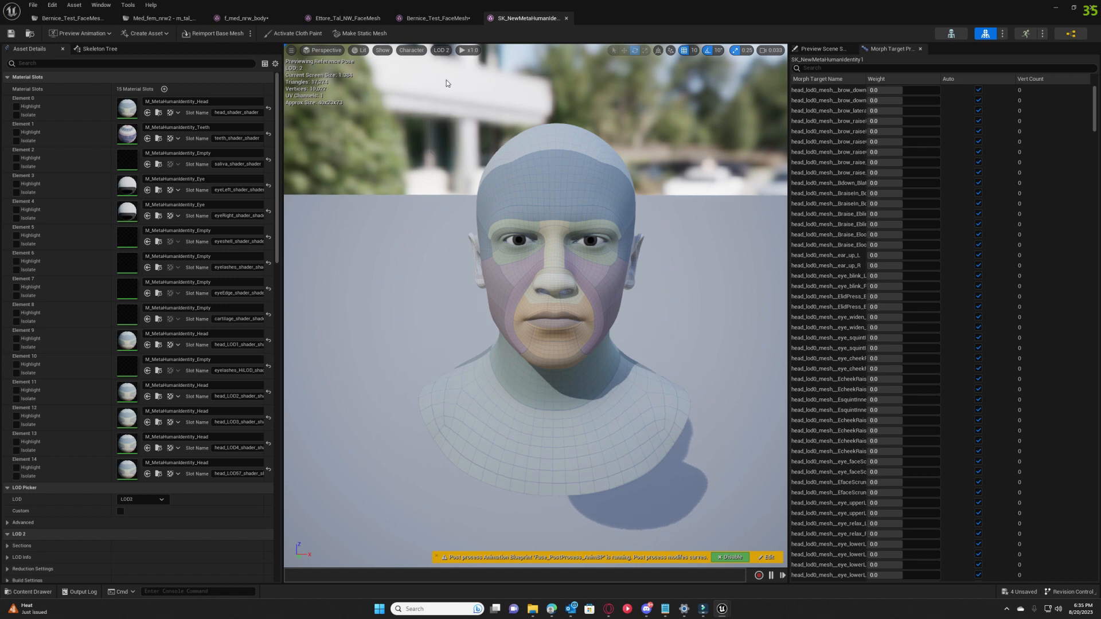
click(453, 19)
click(440, 50)
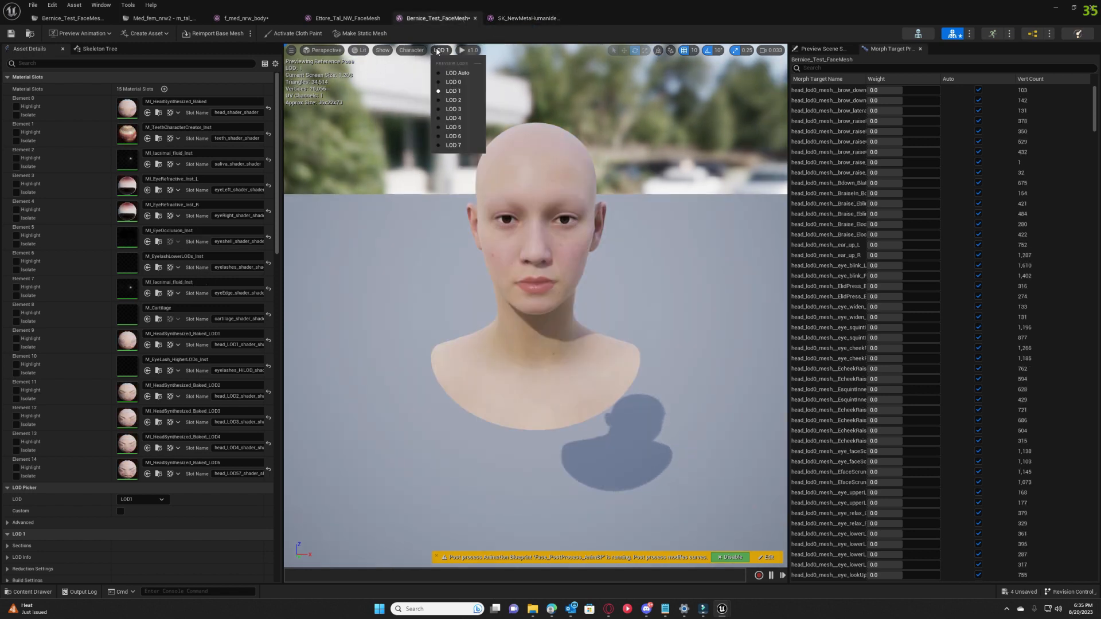
click(453, 101)
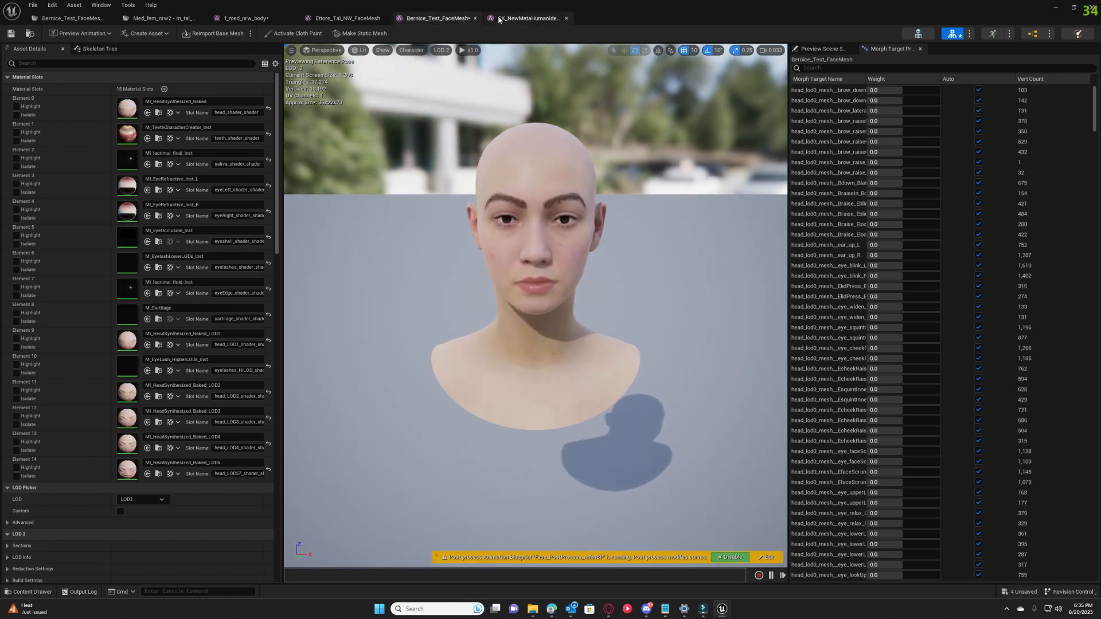
click(525, 18)
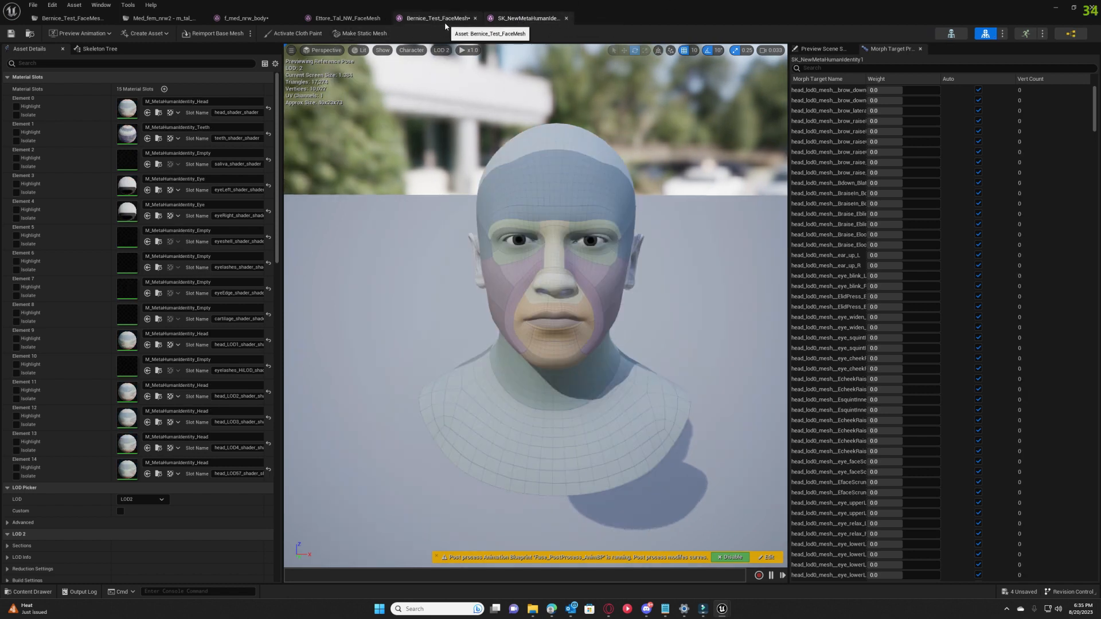
Review the identity, Bernice and Ettore meshes once more and return to the Bernice_Test_FaceMesh morph editor.
click(86, 19)
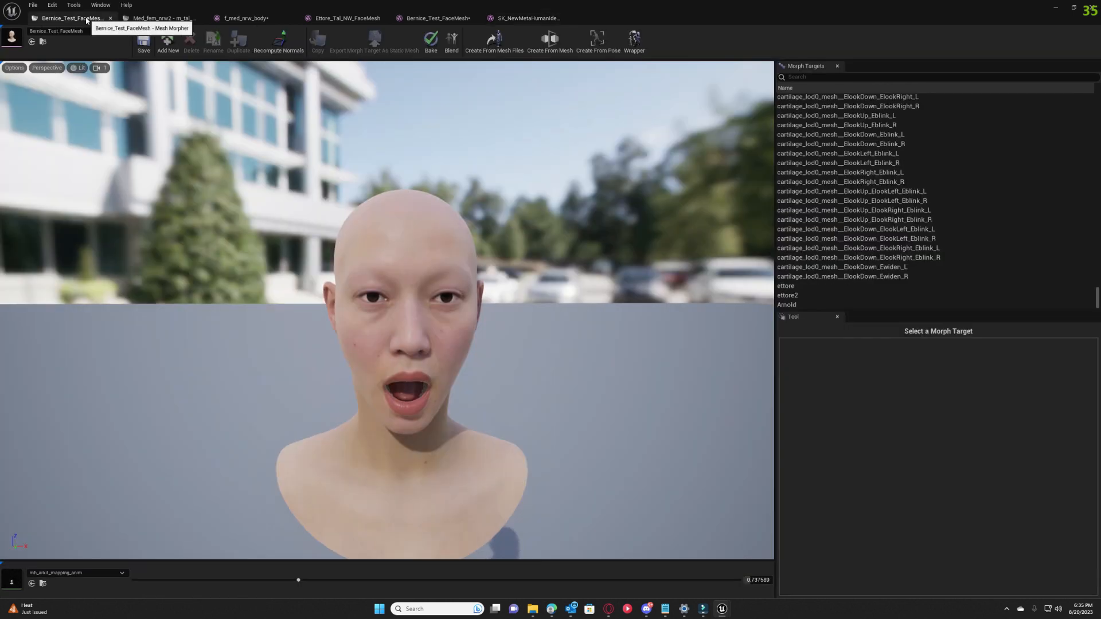
click(519, 17)
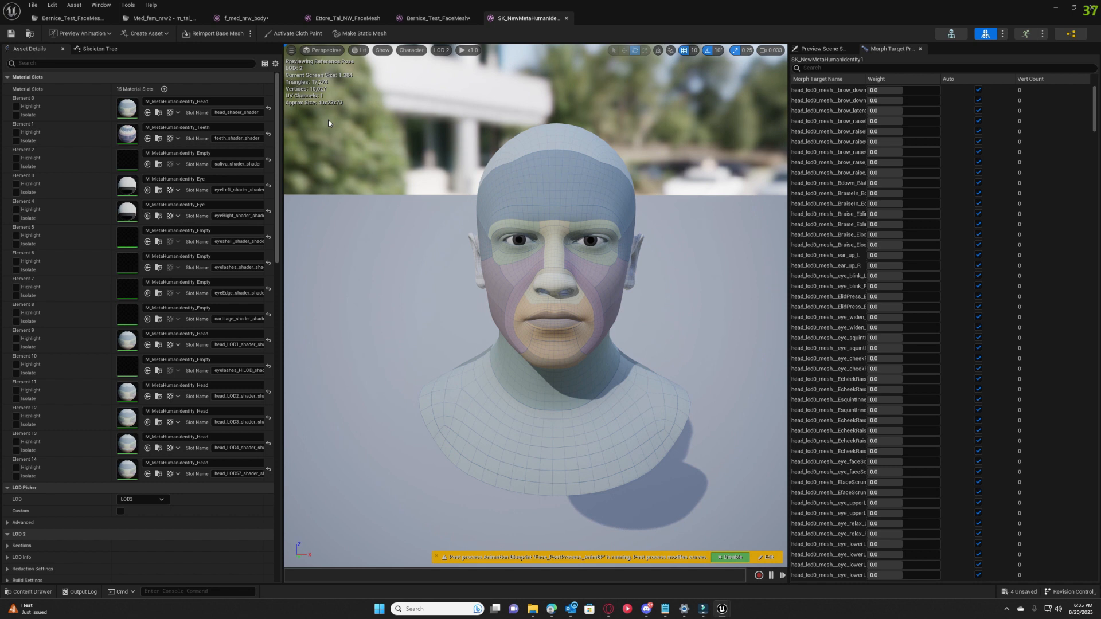
click(439, 17)
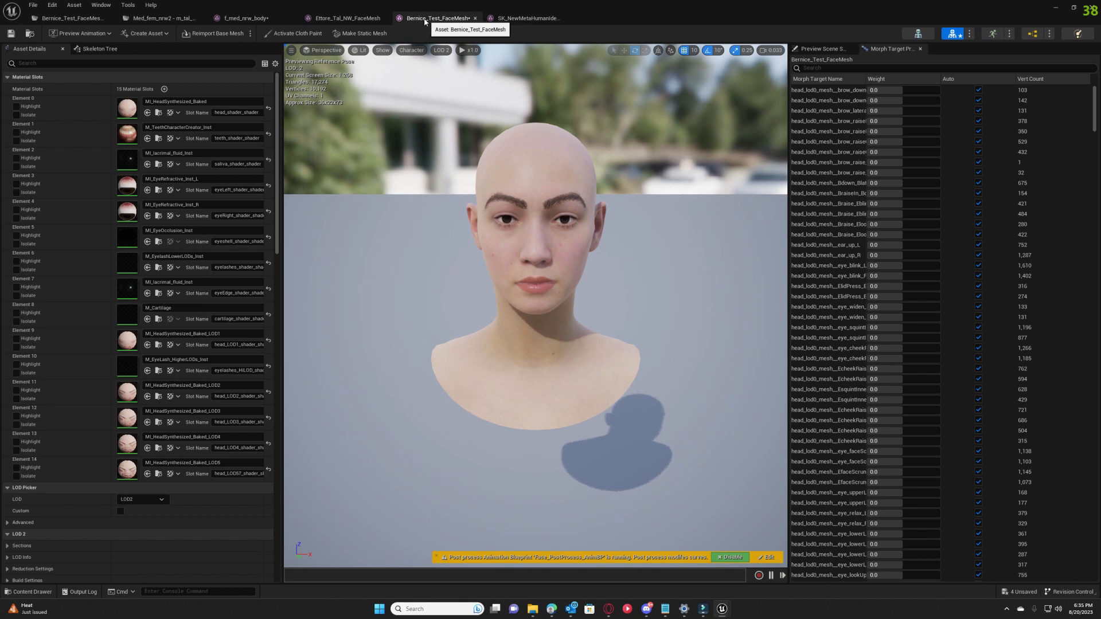
click(357, 19)
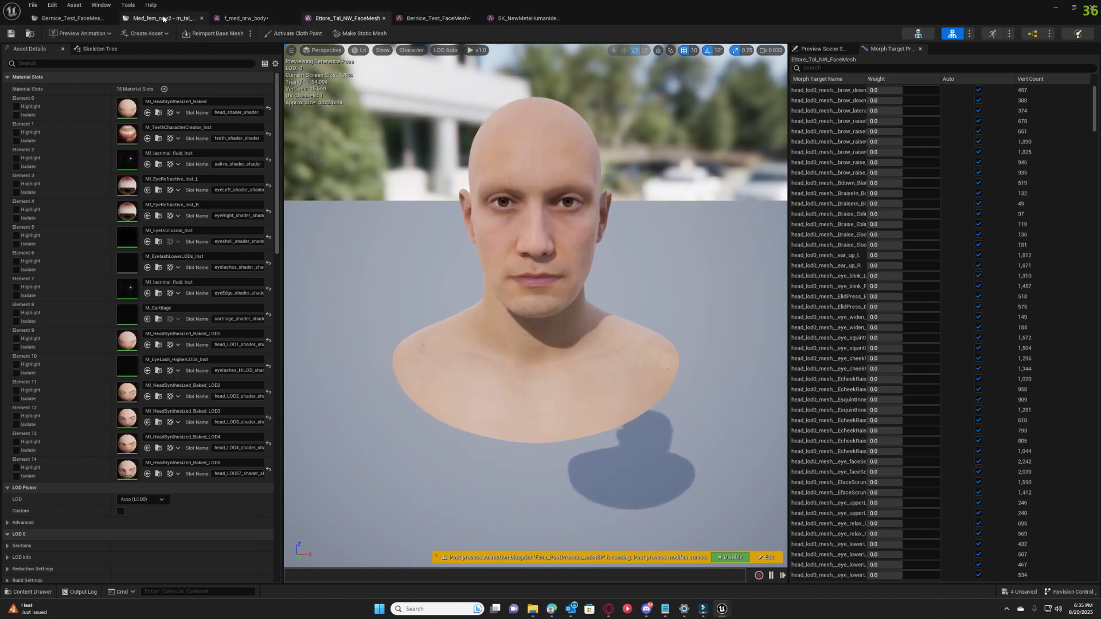
click(72, 17)
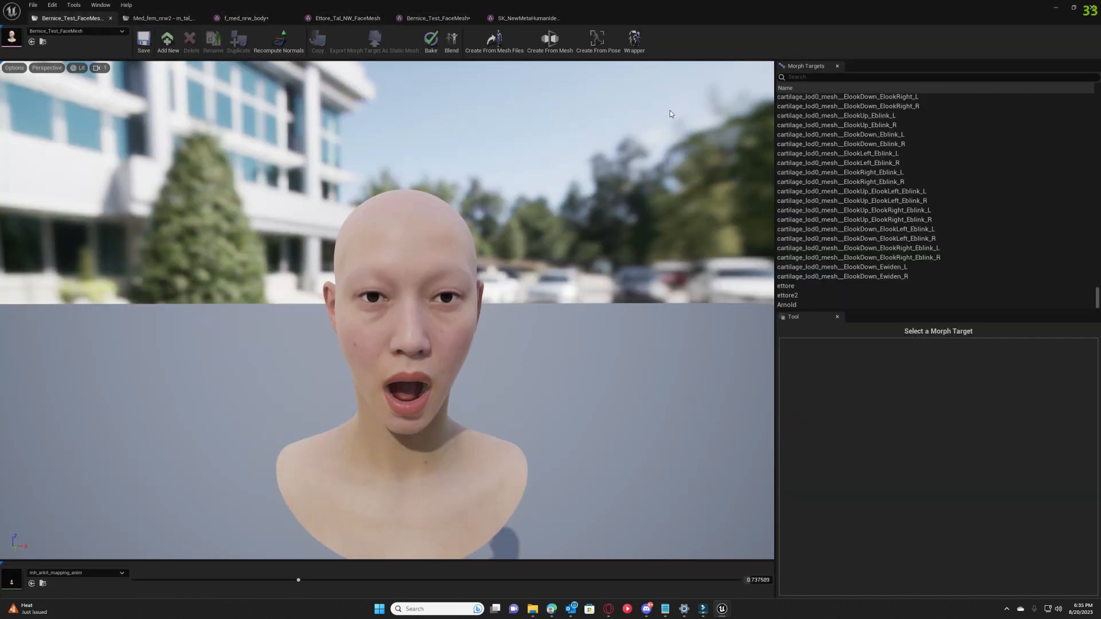